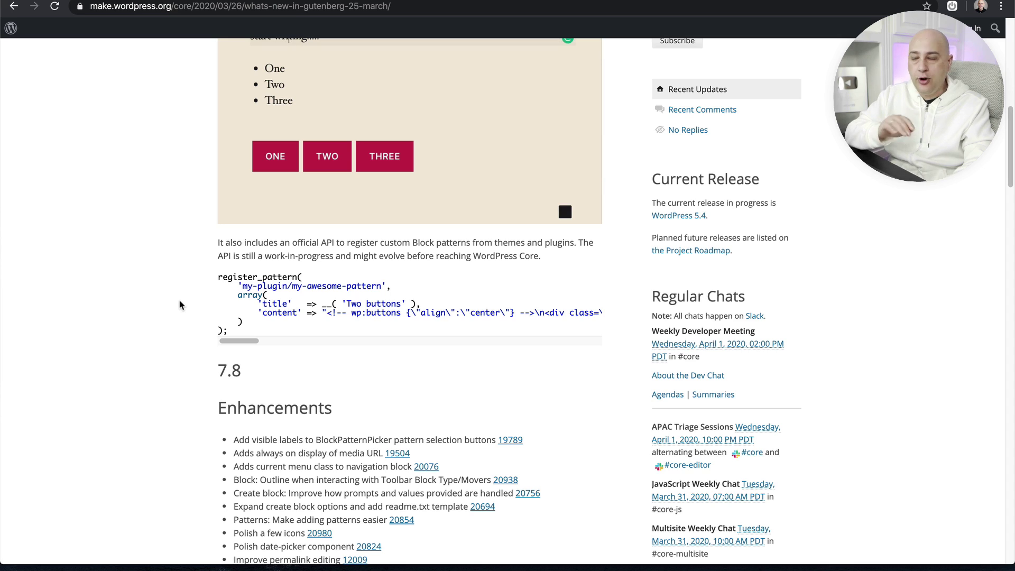
Step: Highlight the register_pattern example code in the 25 March Gutenberg post, then return to the top
{"action": "left_click_drag", "start_coordinate": [216, 279], "coordinate": [238, 332]}
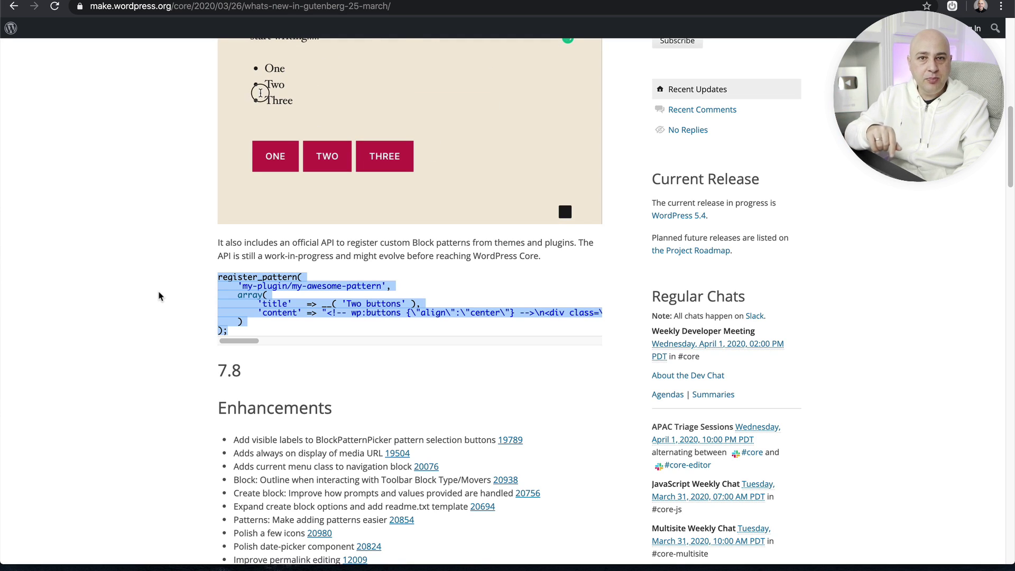
{"action": "scroll", "coordinate": [159, 296], "scroll_direction": "up", "scroll_amount": 1}
{"action": "scroll", "coordinate": [159, 296], "scroll_direction": "up", "scroll_amount": 10}
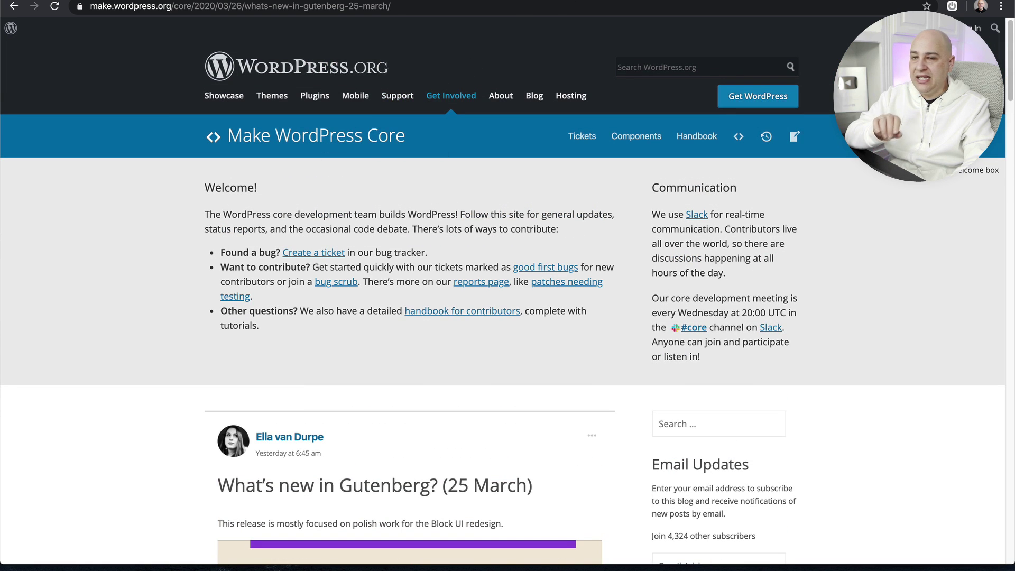
Step: On the Gutenberg plugin page, select its version number, 7.8.0
{"action": "left_click", "coordinate": [656, 1]}
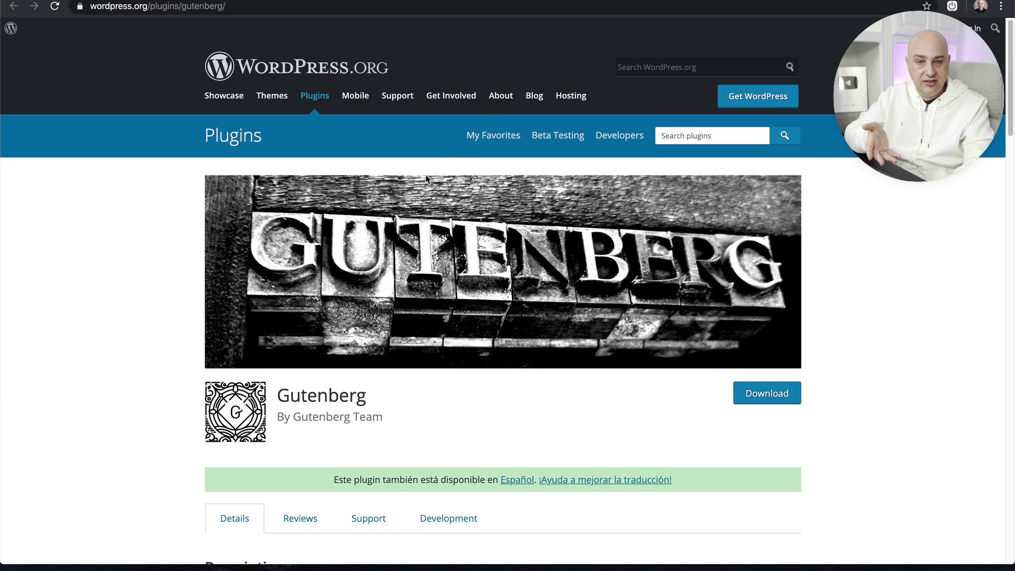
{"action": "scroll", "coordinate": [151, 253], "scroll_direction": "down", "scroll_amount": 4}
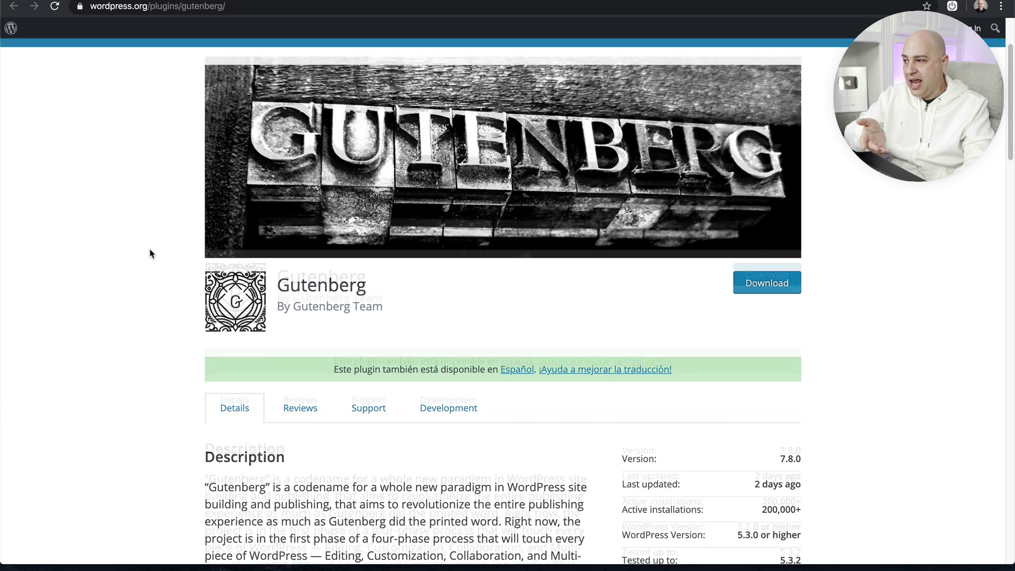
{"action": "mouse_move", "coordinate": [780, 450]}
{"action": "left_mouse_down"}
{"action": "mouse_move", "coordinate": [804, 453]}
{"action": "mouse_move", "coordinate": [777, 450]}
{"action": "left_mouse_up"}
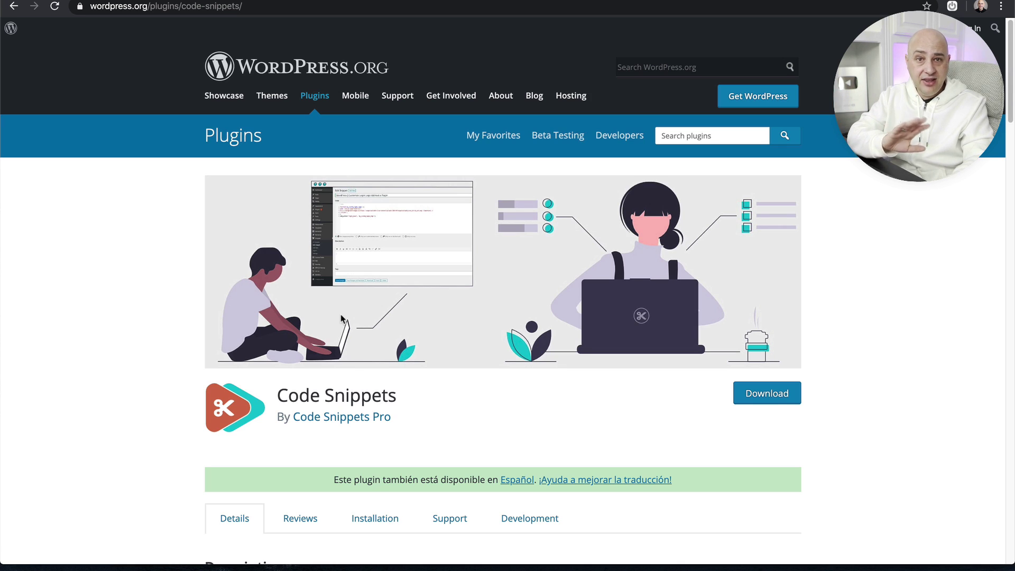
Step: Scroll through the Code Snippets plugin page, then switch to the kadence.local dashboard
{"action": "scroll", "coordinate": [341, 314], "scroll_direction": "down", "scroll_amount": 5}
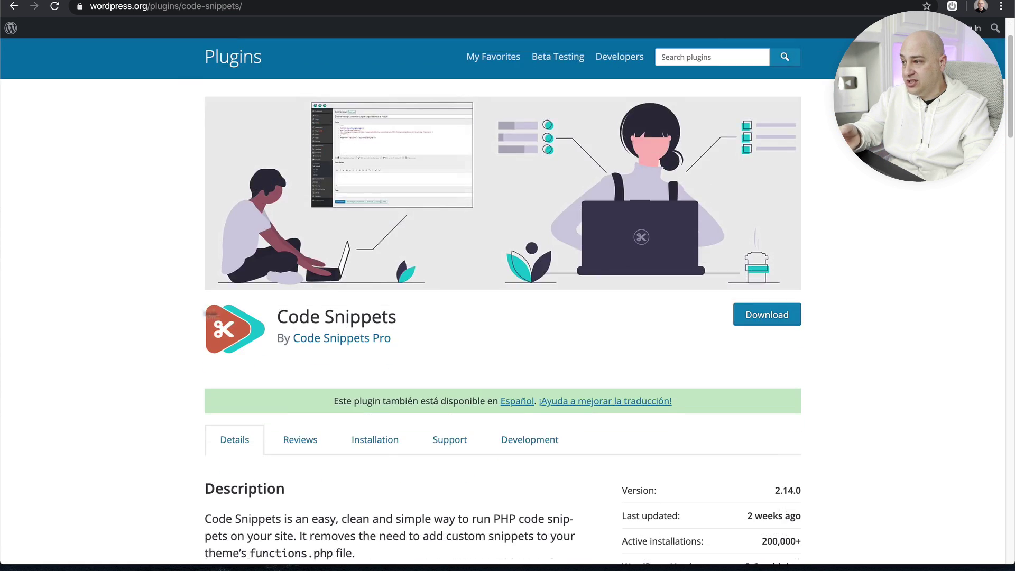
{"action": "scroll", "coordinate": [164, 311], "scroll_direction": "down", "scroll_amount": 1}
{"action": "scroll", "coordinate": [165, 311], "scroll_direction": "down", "scroll_amount": 1}
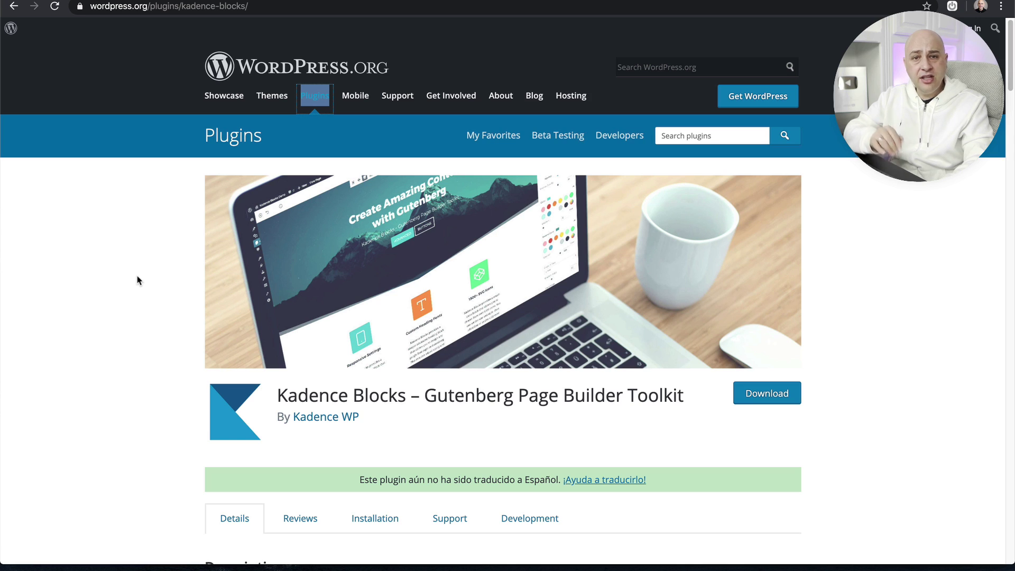
{"action": "left_click", "coordinate": [275, 1]}
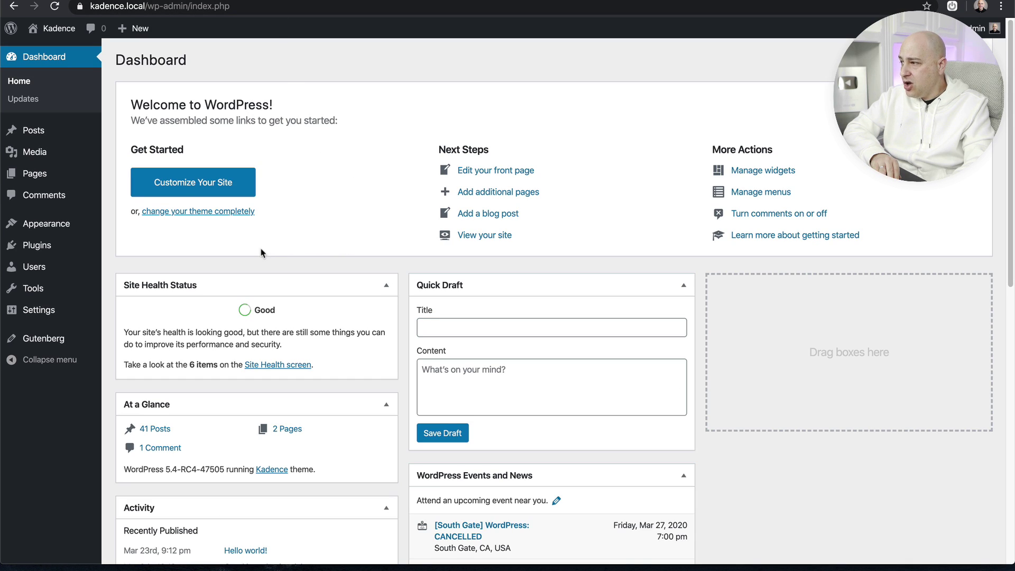
Step: Visit the Add New plugins page and its search box, then return to Installed Plugins
{"action": "left_click", "coordinate": [42, 246]}
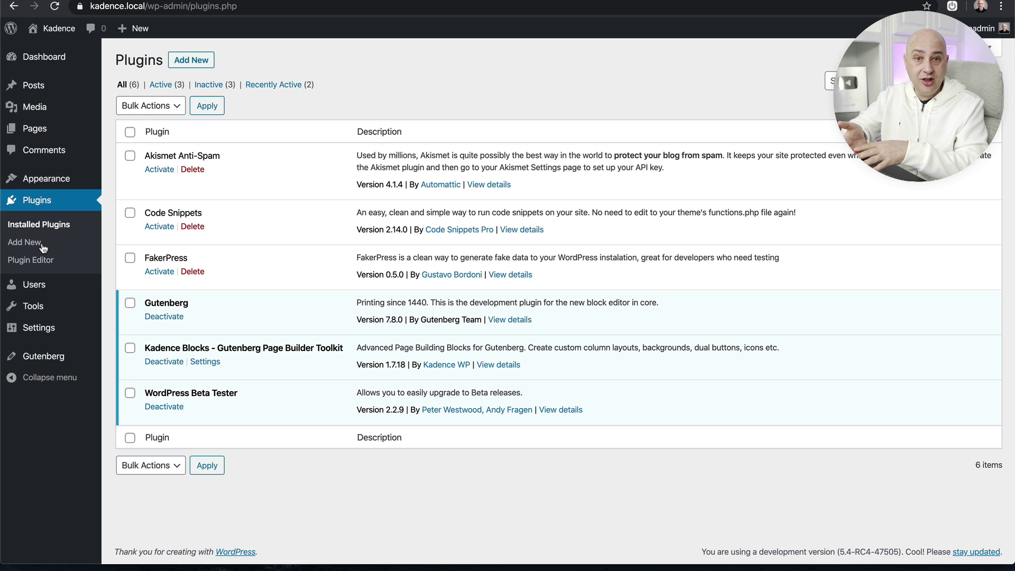
{"action": "left_click", "coordinate": [42, 246]}
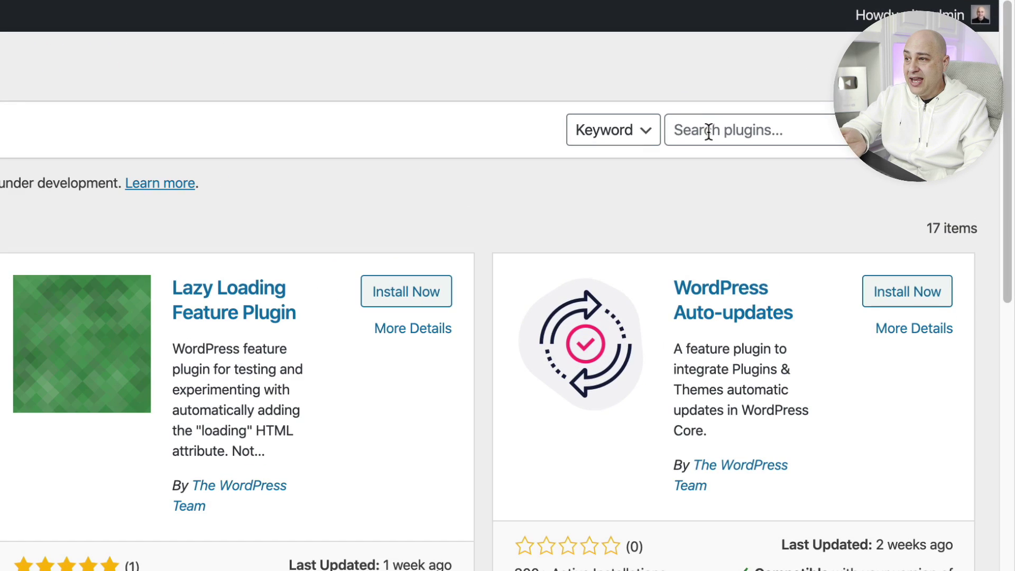
{"action": "left_click", "coordinate": [711, 130]}
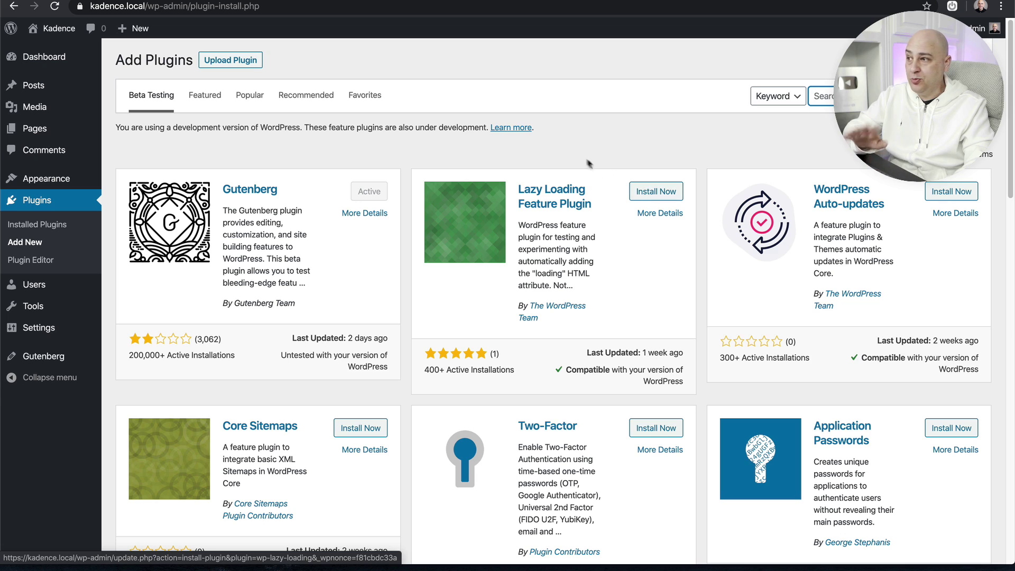
{"action": "left_click", "coordinate": [44, 229]}
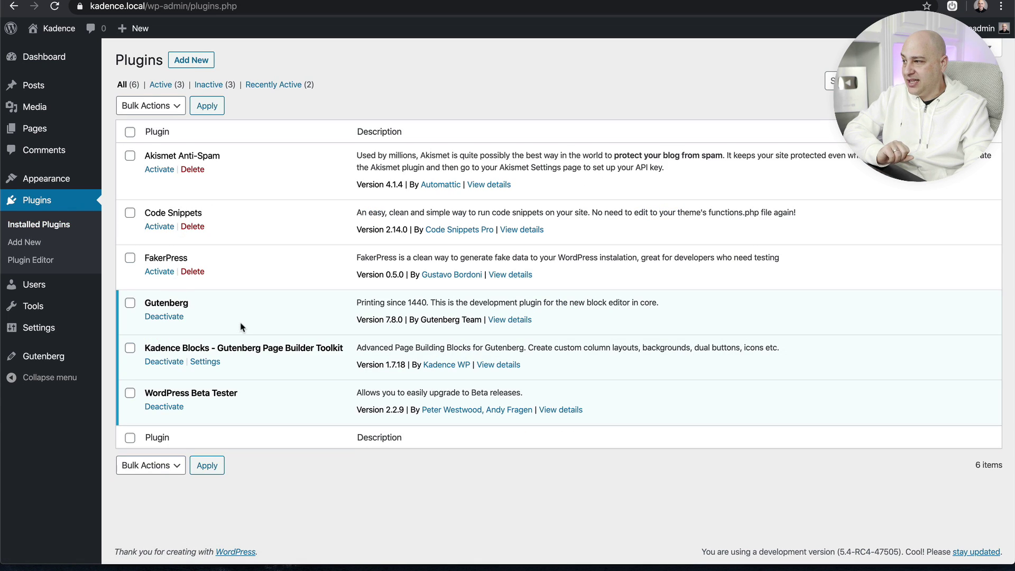
Step: Highlight the Gutenberg, Kadence Blocks and Code Snippets plugin names in the list
{"action": "left_click_drag", "start_coordinate": [196, 308], "coordinate": [143, 304]}
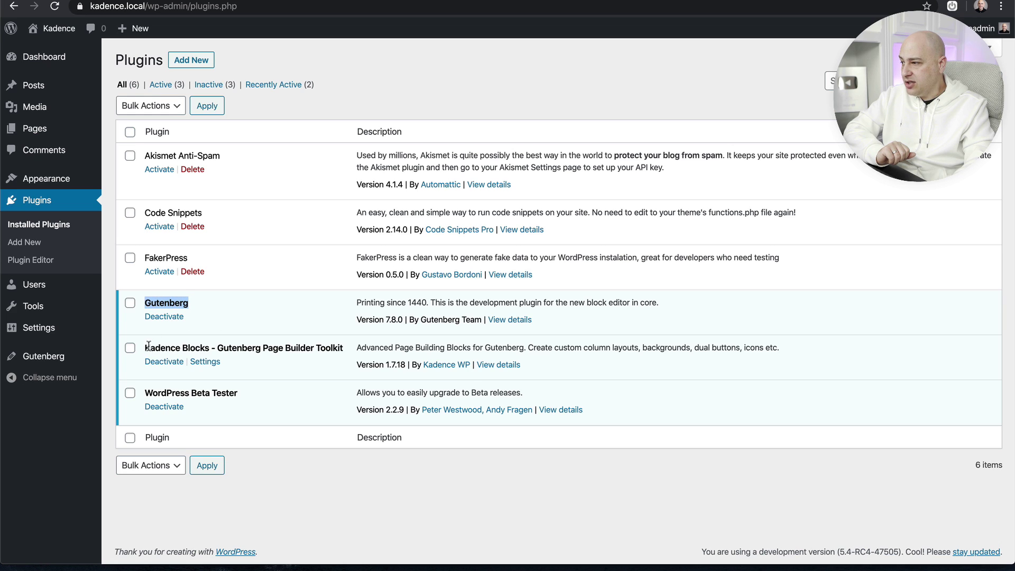
{"action": "left_click_drag", "start_coordinate": [147, 349], "coordinate": [221, 344]}
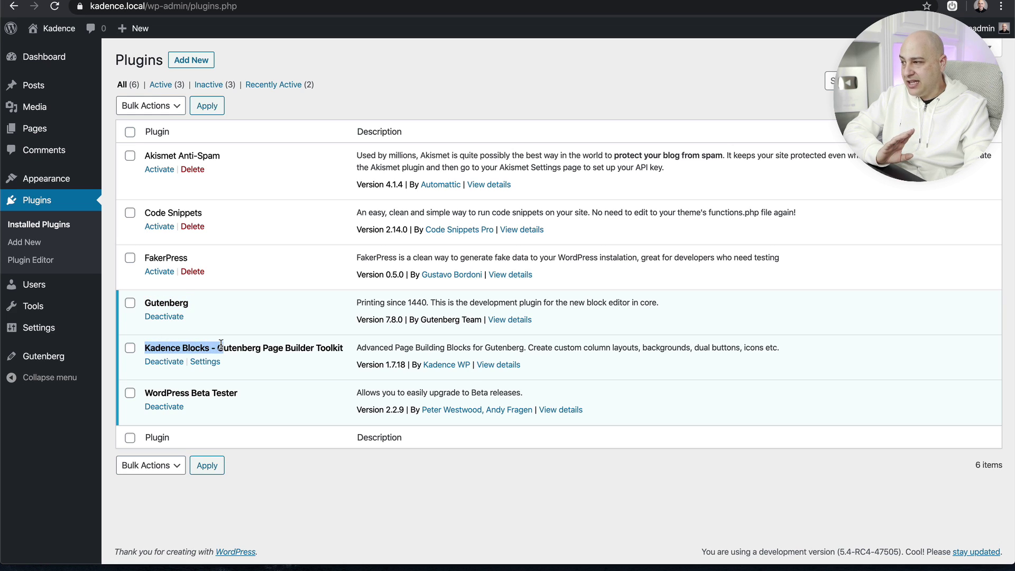
{"action": "left_click_drag", "start_coordinate": [148, 213], "coordinate": [202, 213]}
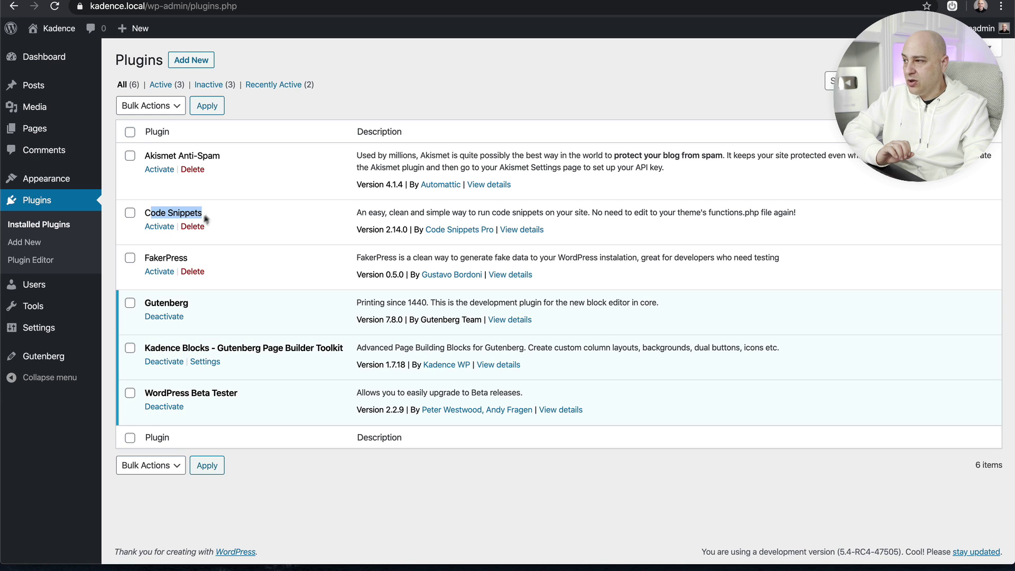
Step: Activate Code Snippets and view All Snippets, listing six inactive snippets including Block Pattern Template
{"action": "left_click", "coordinate": [160, 227]}
{"action": "mouse_move", "coordinate": [100, 357]}
{"action": "mouse_move", "coordinate": [29, 287]}
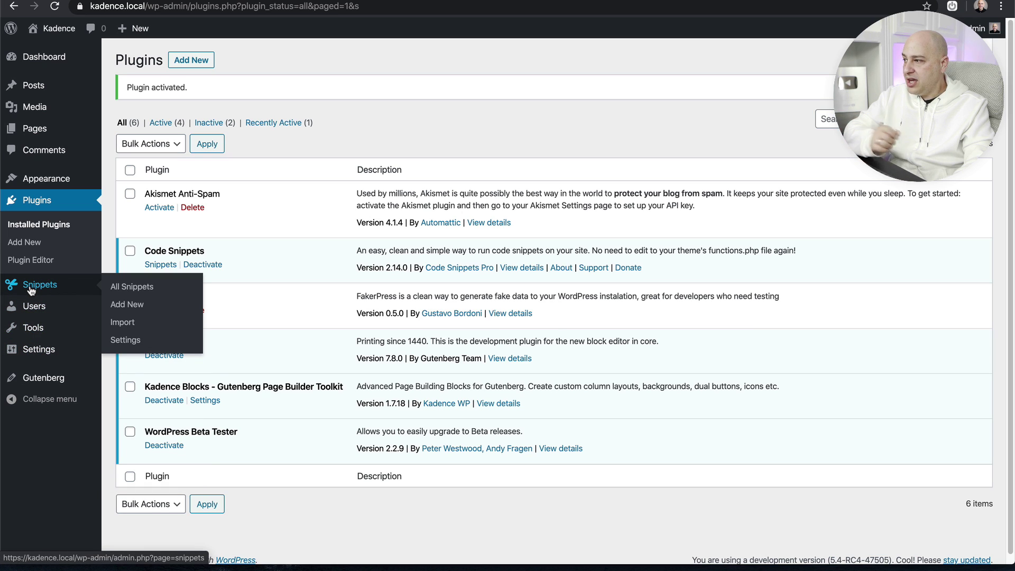
{"action": "left_click", "coordinate": [31, 288]}
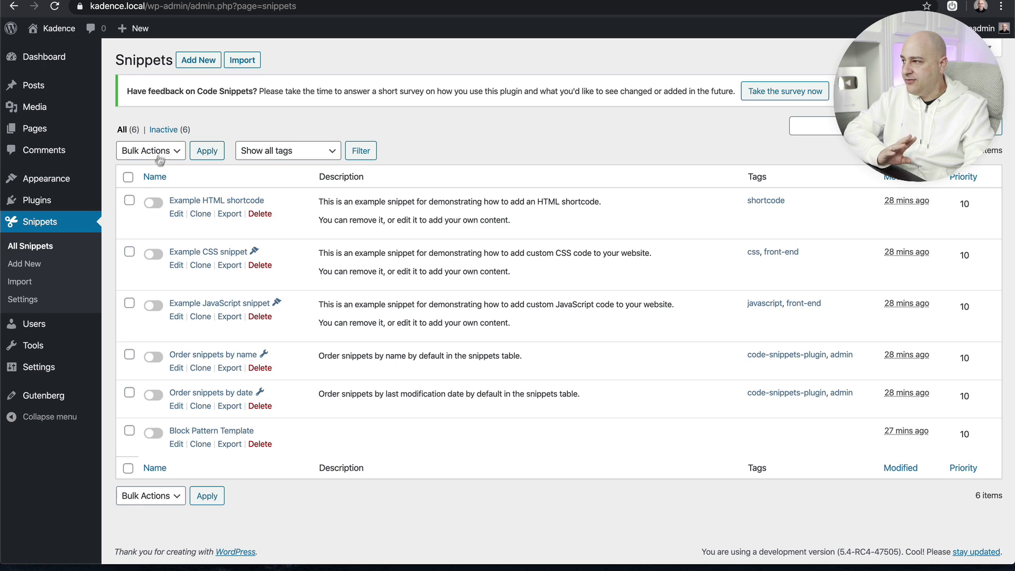
Step: Select all snippets, sort the list by Name, and begin a new snippet
{"action": "left_click", "coordinate": [128, 178]}
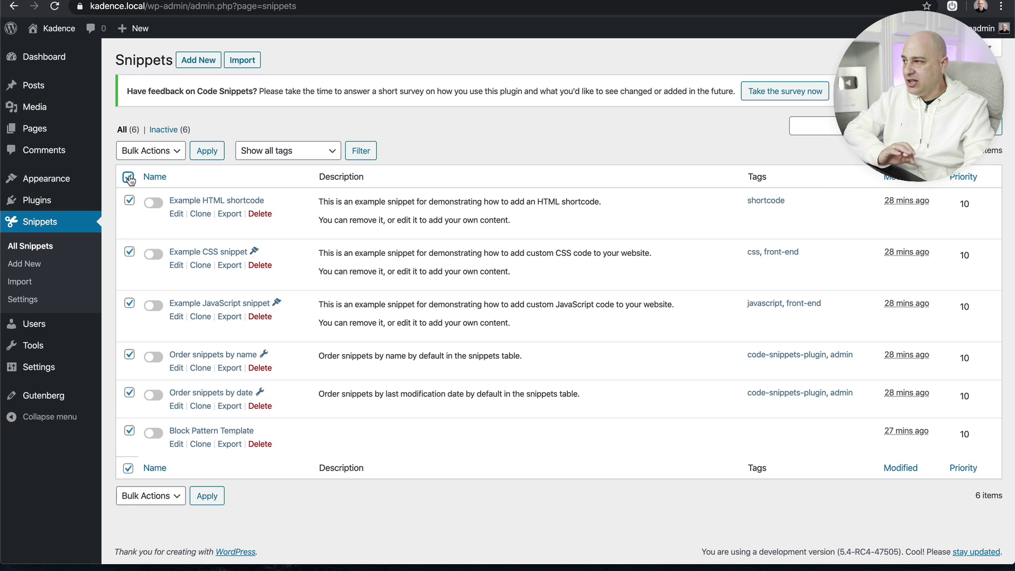
{"action": "left_click", "coordinate": [148, 176]}
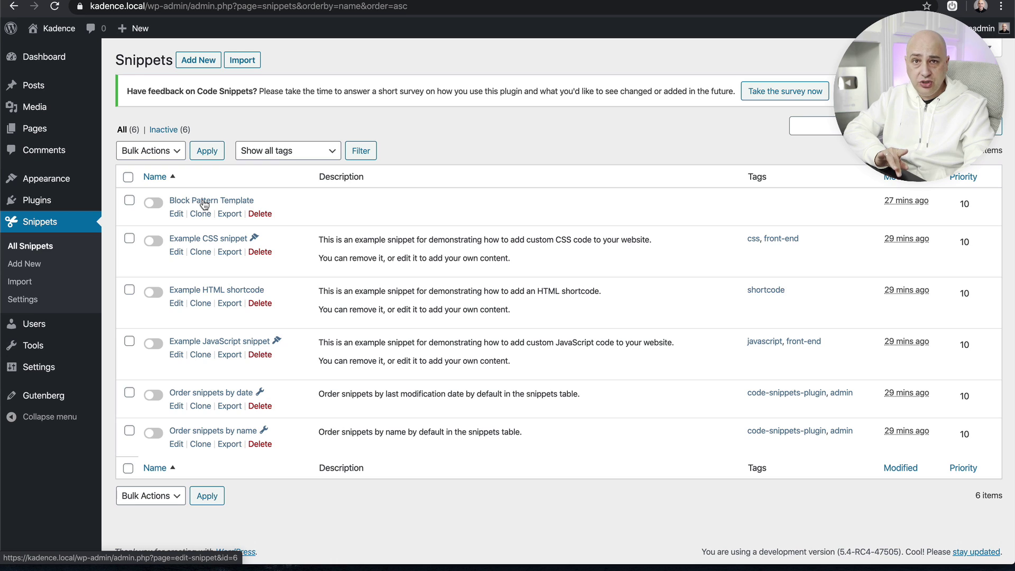
{"action": "left_click", "coordinate": [199, 60]}
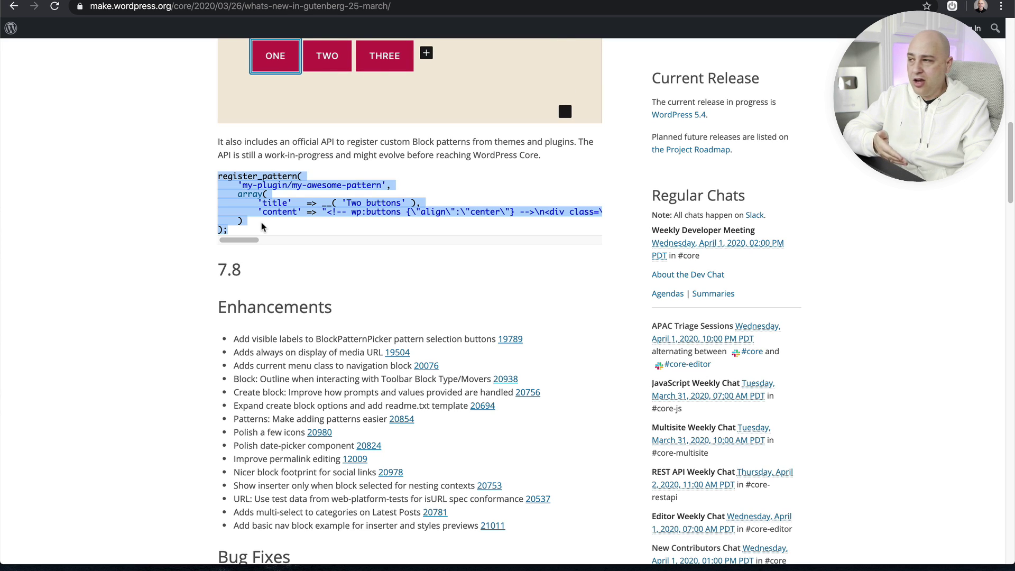
Step: Look over the empty new snippet's code area and Save buttons, then return to All Snippets unsaved
{"action": "scroll", "coordinate": [263, 226], "scroll_direction": "up", "scroll_amount": 15}
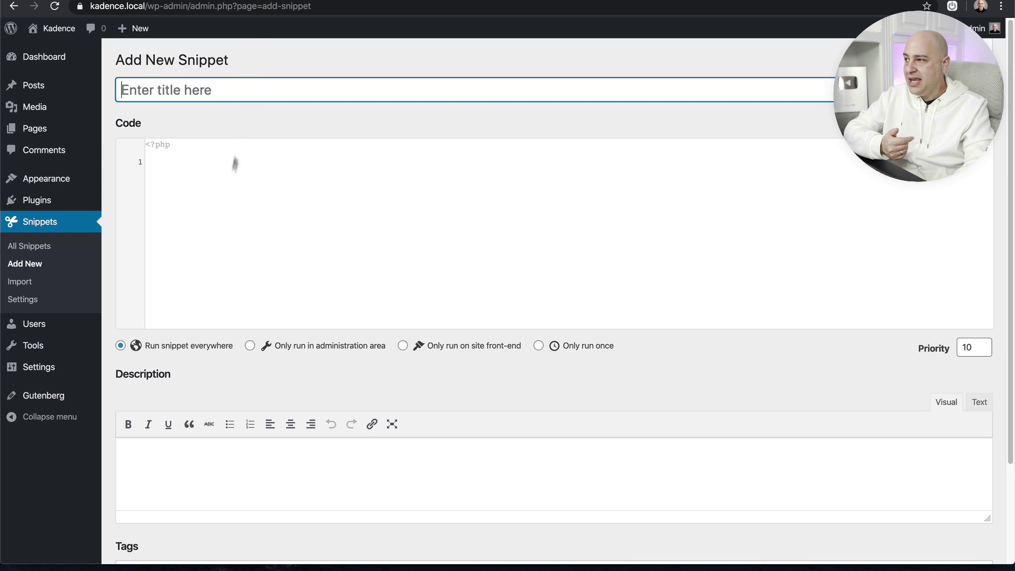
{"action": "left_click", "coordinate": [165, 162]}
{"action": "scroll", "coordinate": [164, 162], "scroll_direction": "down", "scroll_amount": 3}
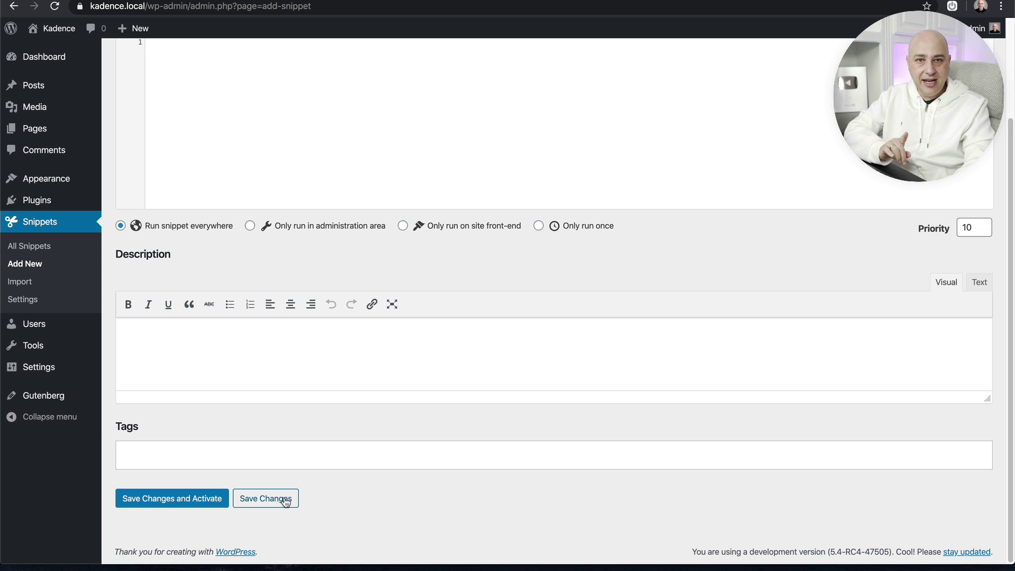
{"action": "scroll", "coordinate": [273, 428], "scroll_direction": "up", "scroll_amount": 3}
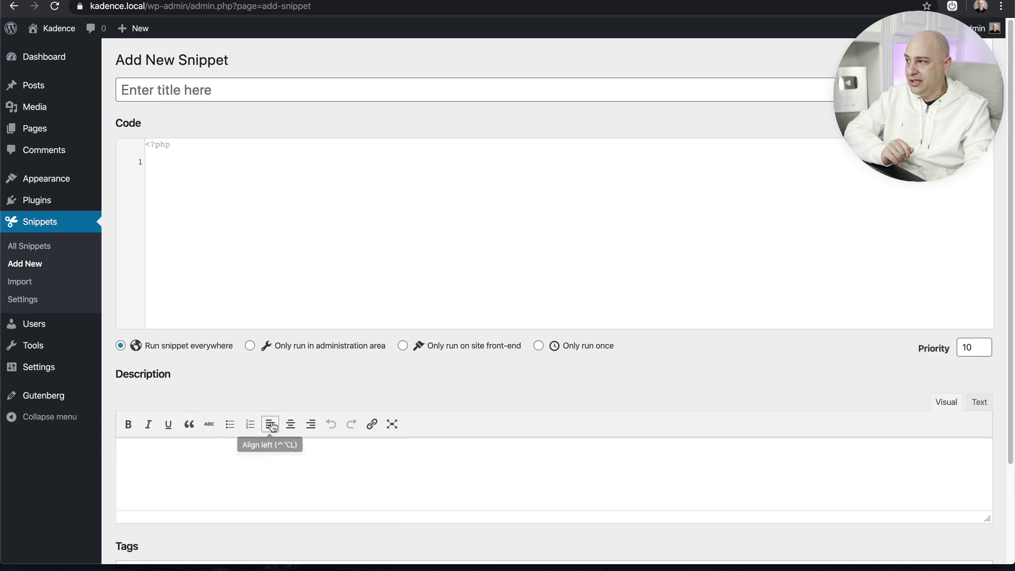
{"action": "left_click", "coordinate": [41, 250]}
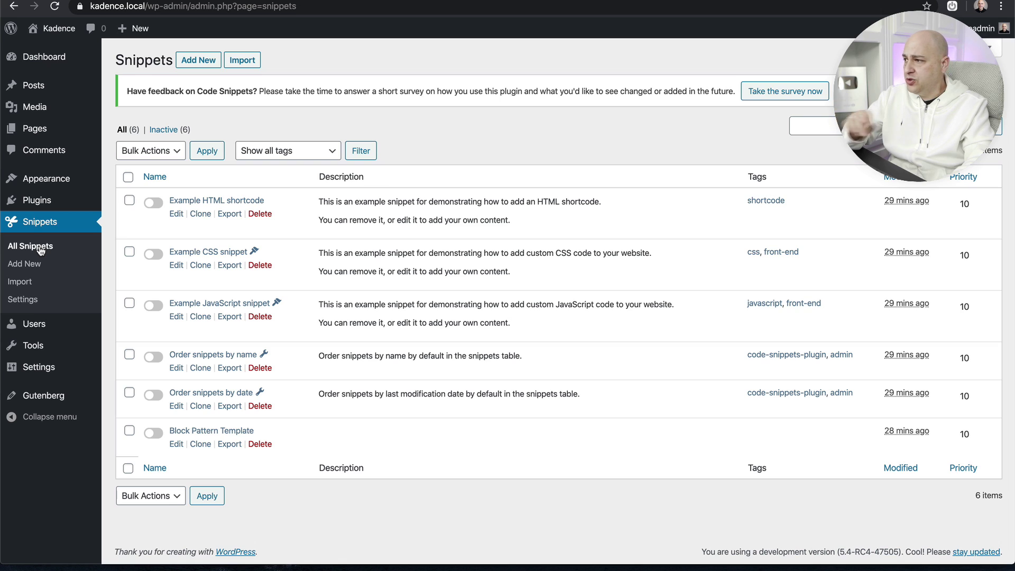
Step: Start a new page, close the Welcome guide, then go back to the Pages list
{"action": "left_click", "coordinate": [60, 136]}
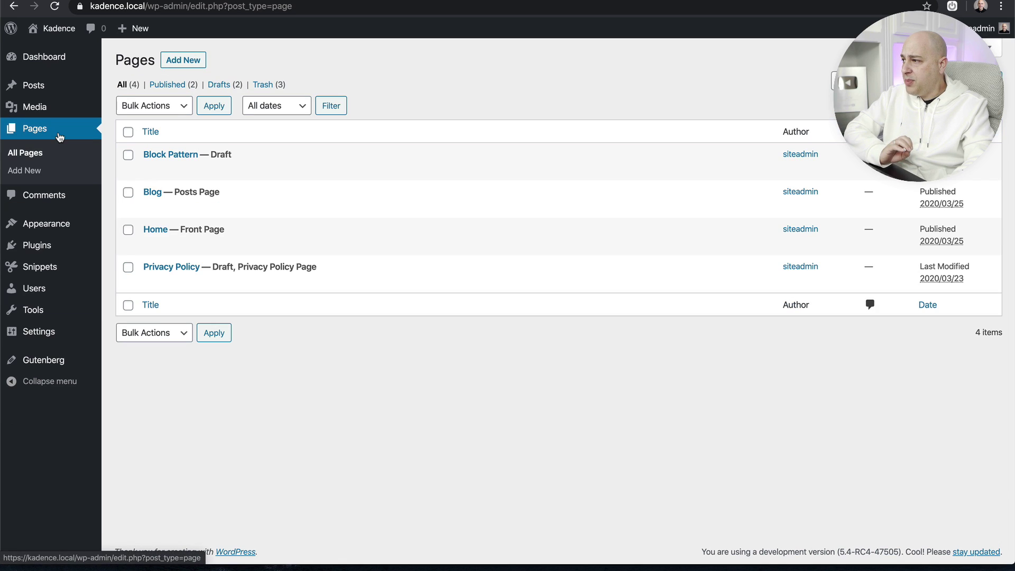
{"action": "left_click", "coordinate": [192, 66]}
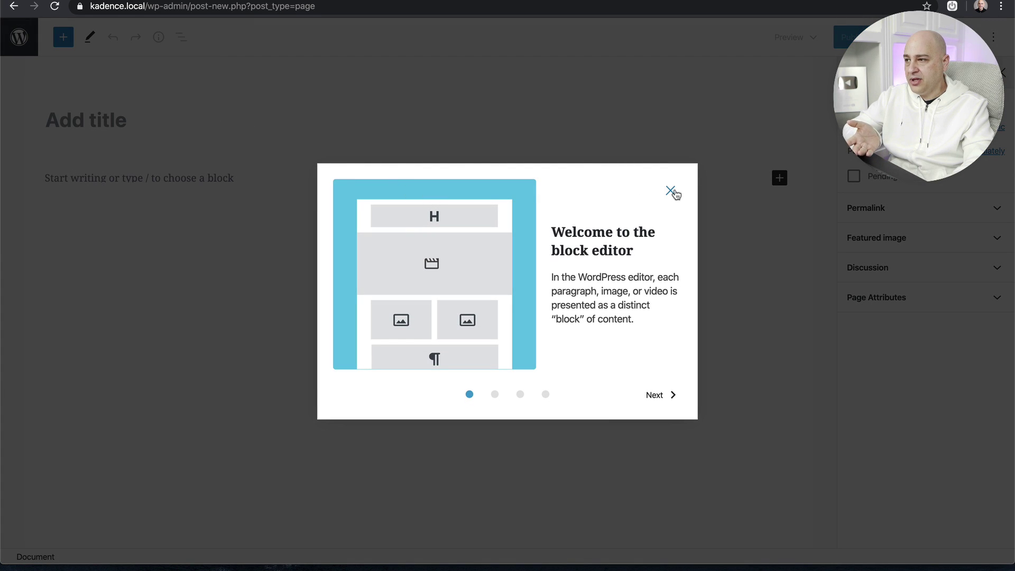
{"action": "left_click", "coordinate": [675, 191]}
{"action": "left_click", "coordinate": [132, 112]}
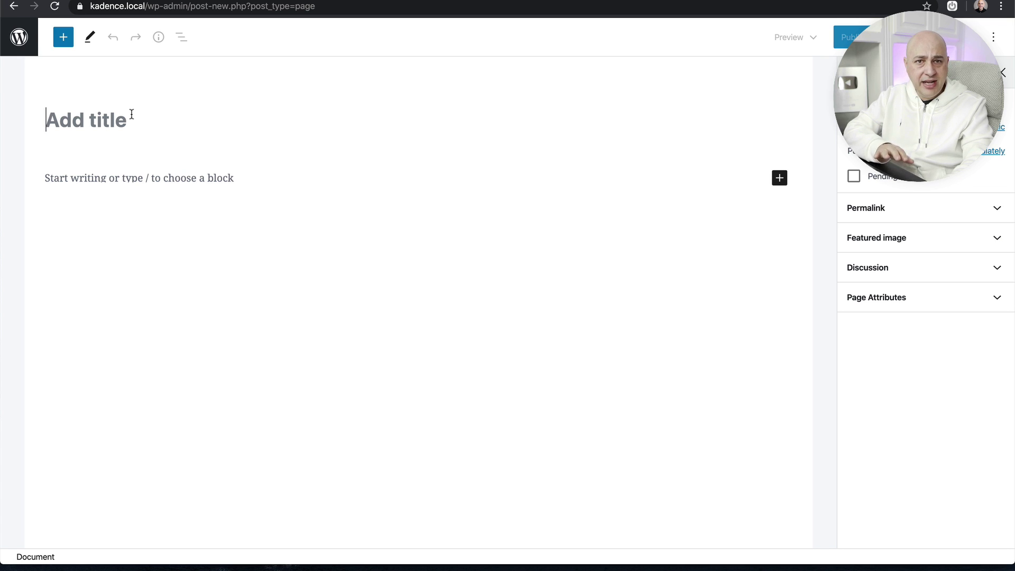
{"action": "key", "text": "super+bracketleft"}
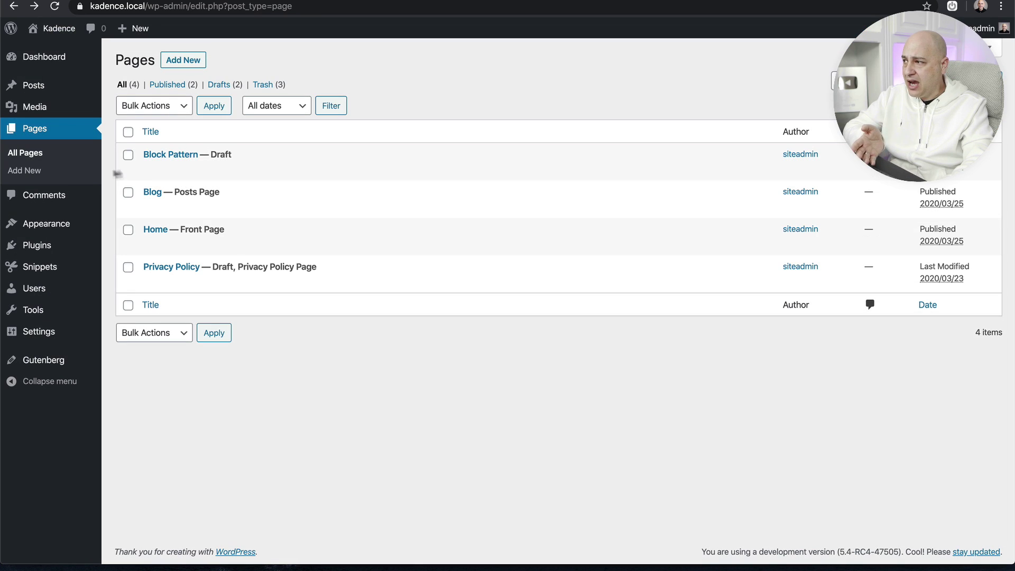
Step: Open the Block Pattern draft showing the yellow 'Creative.' hero with an embedded video
{"action": "left_click", "coordinate": [159, 158]}
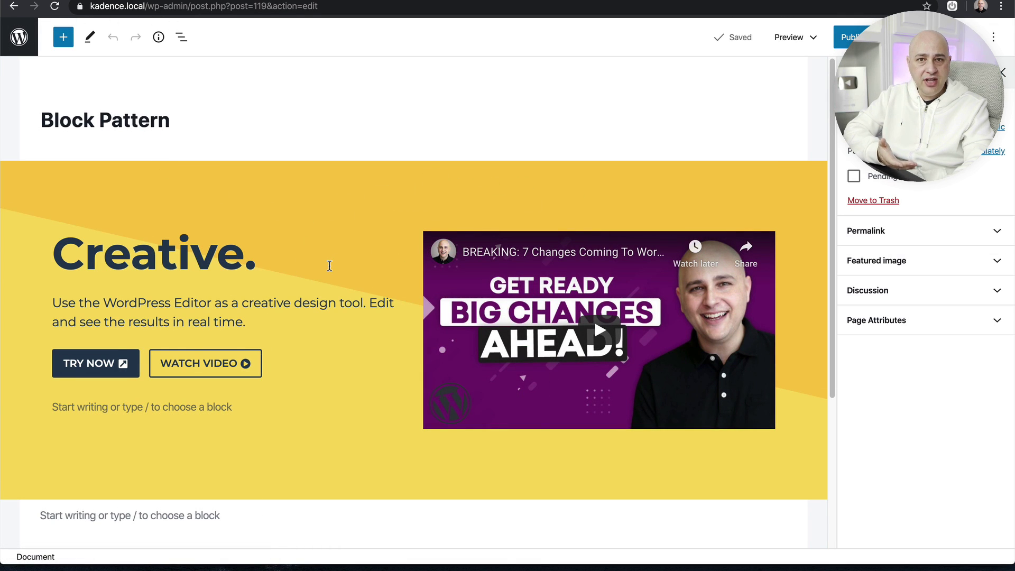
{"action": "scroll", "coordinate": [330, 266], "scroll_direction": "down", "scroll_amount": 2}
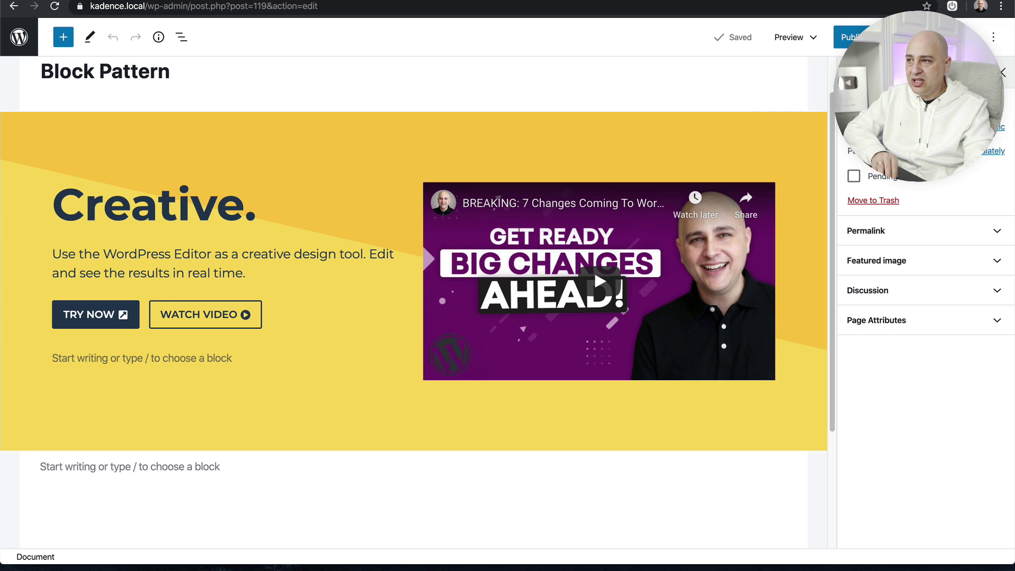
Step: Switch the Block Pattern draft to the Code editor to reveal its Kadence row-layout markup
{"action": "left_click", "coordinate": [994, 38]}
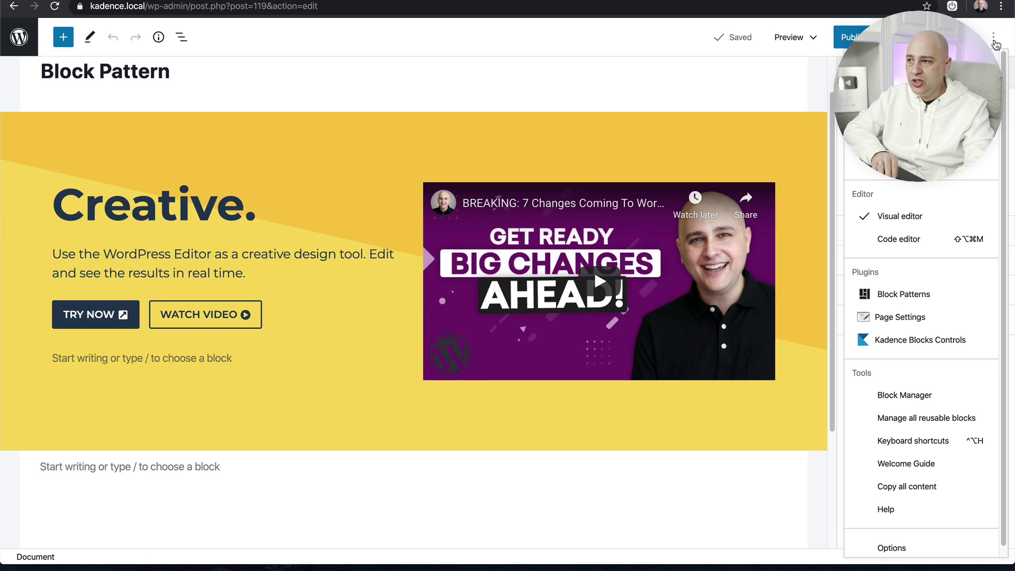
{"action": "left_click", "coordinate": [901, 239]}
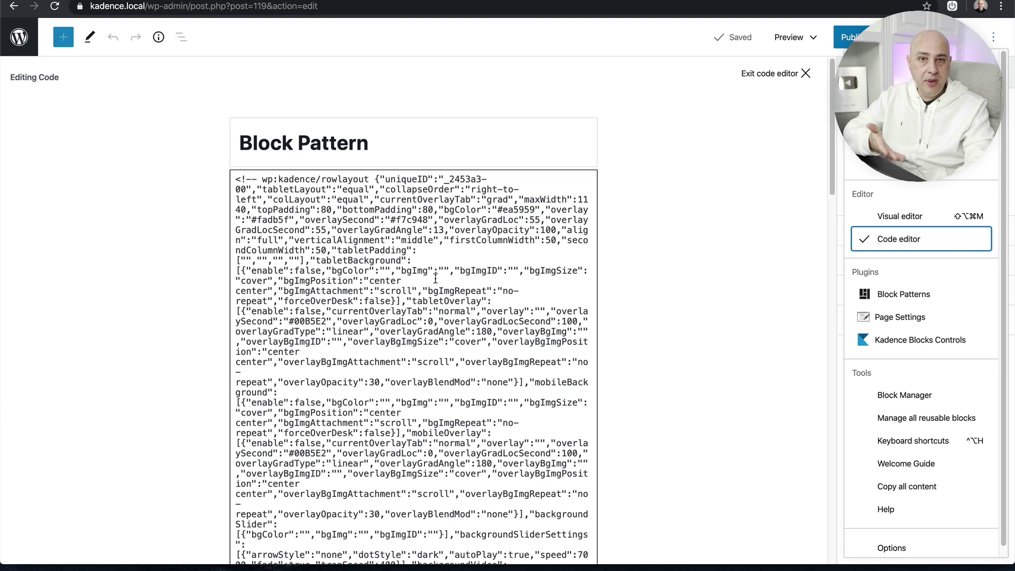
{"action": "left_click", "coordinate": [362, 227]}
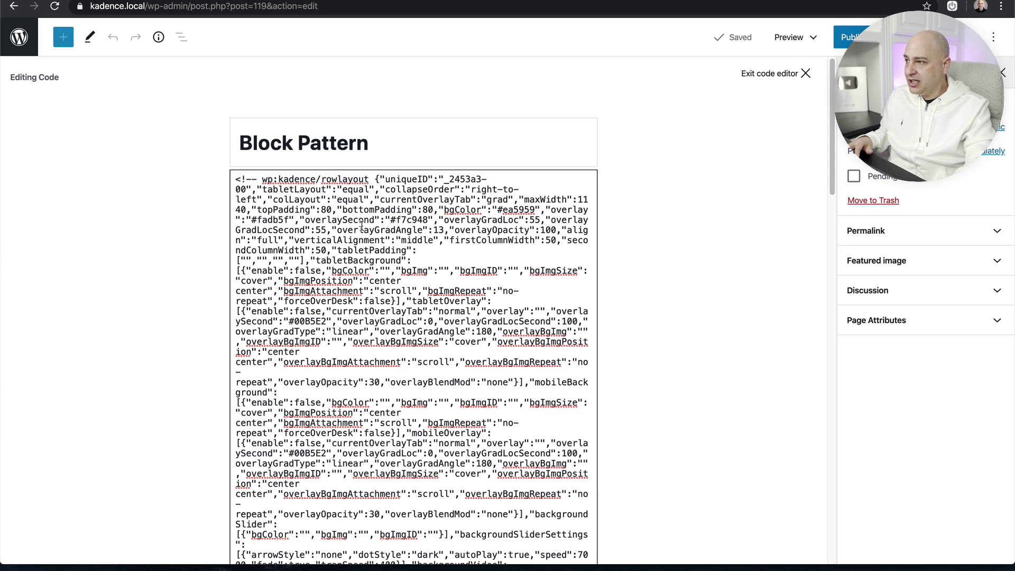
Step: Select all of the Block Pattern page's block markup, then exit the code editor to the visual editor
{"action": "key", "text": "ctrl+a"}
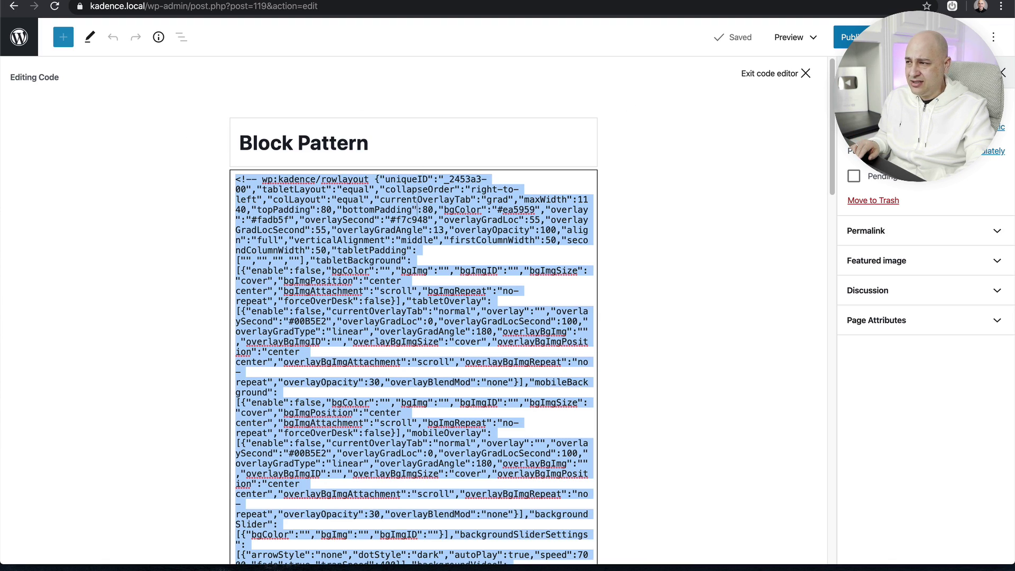
{"action": "left_click", "coordinate": [780, 78]}
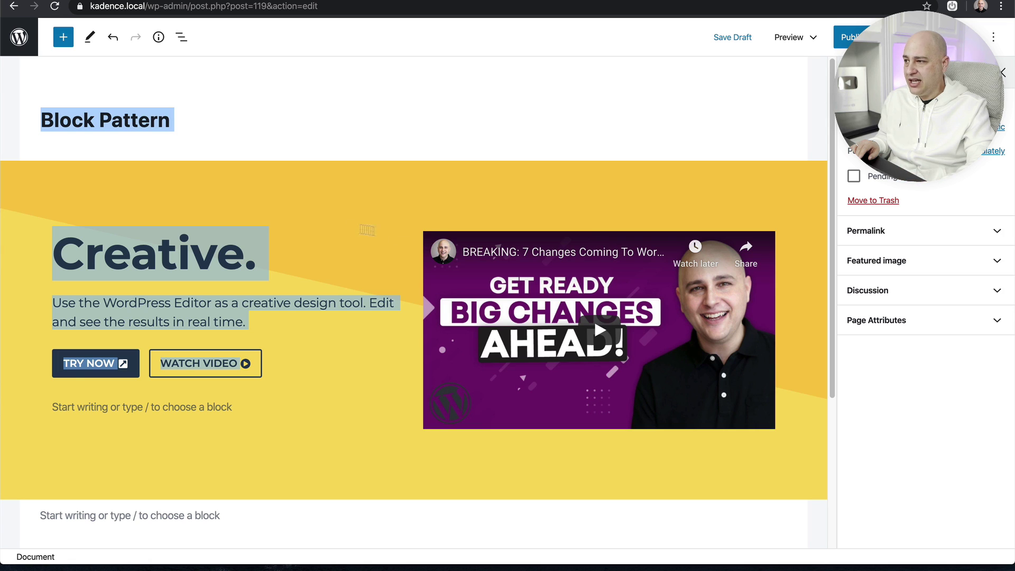
Step: Save the Block Pattern page as a draft and return to the Pages list
{"action": "left_click", "coordinate": [347, 230]}
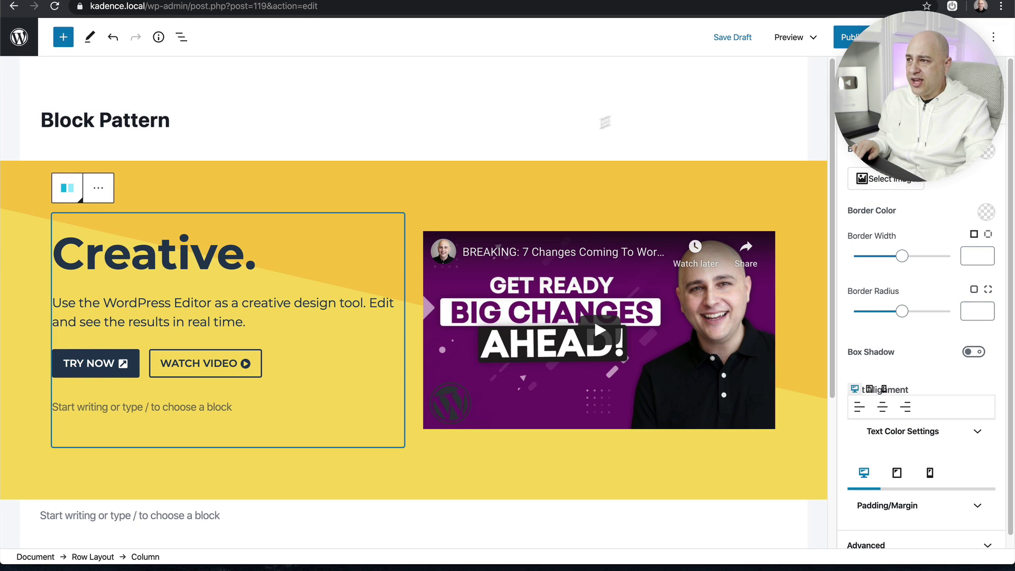
{"action": "left_click", "coordinate": [724, 42]}
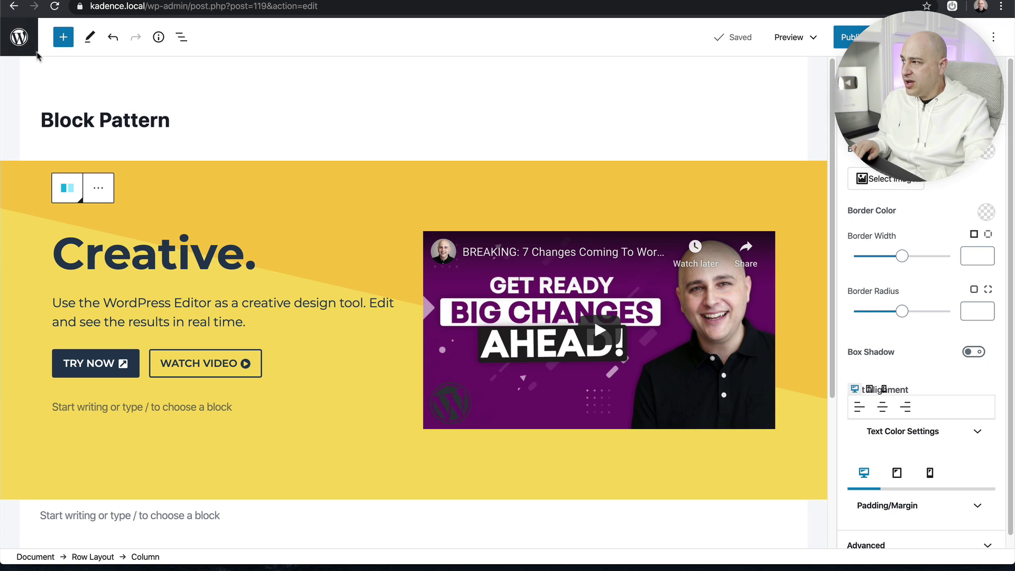
{"action": "left_click", "coordinate": [22, 39]}
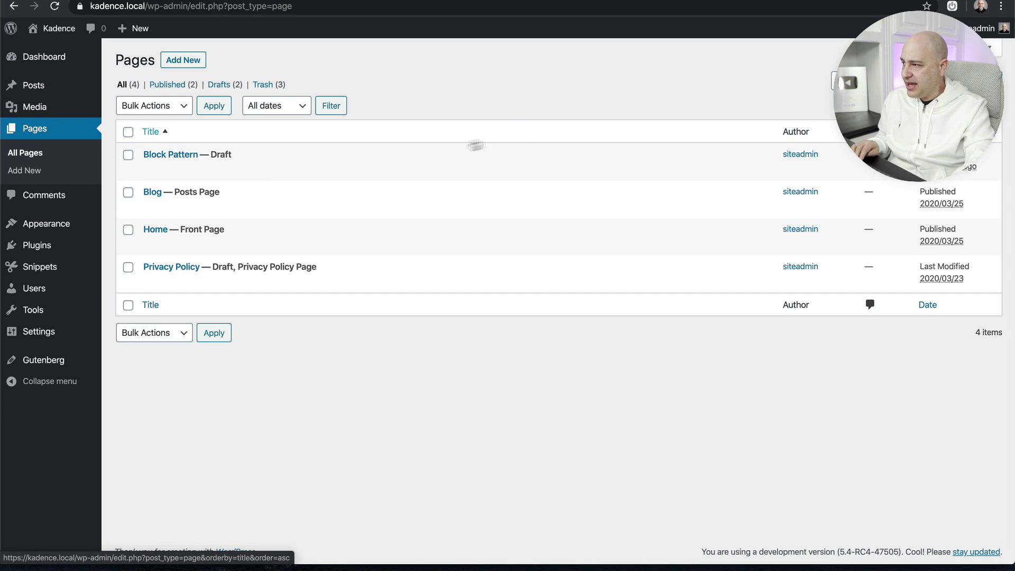
Step: Clone the Block Pattern Template snippet and open the copy with its title text selected
{"action": "left_click", "coordinate": [51, 274]}
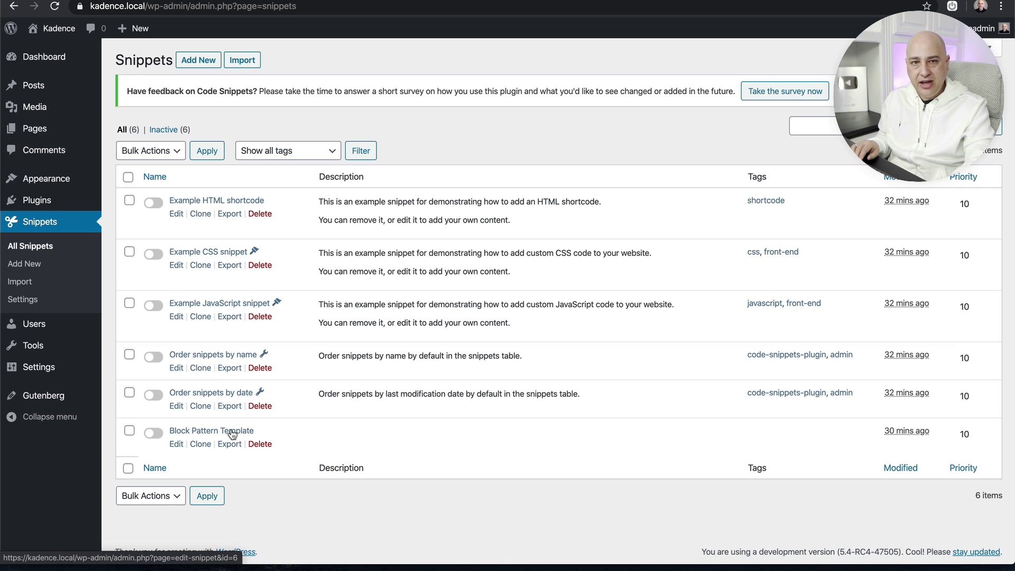
{"action": "left_click", "coordinate": [206, 447]}
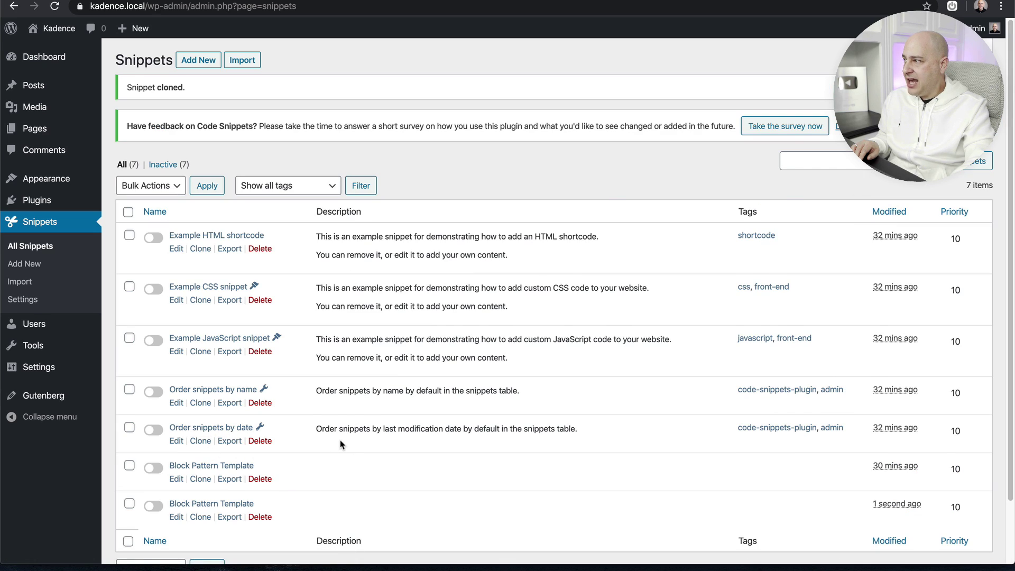
{"action": "scroll", "coordinate": [338, 440], "scroll_direction": "down", "scroll_amount": 2}
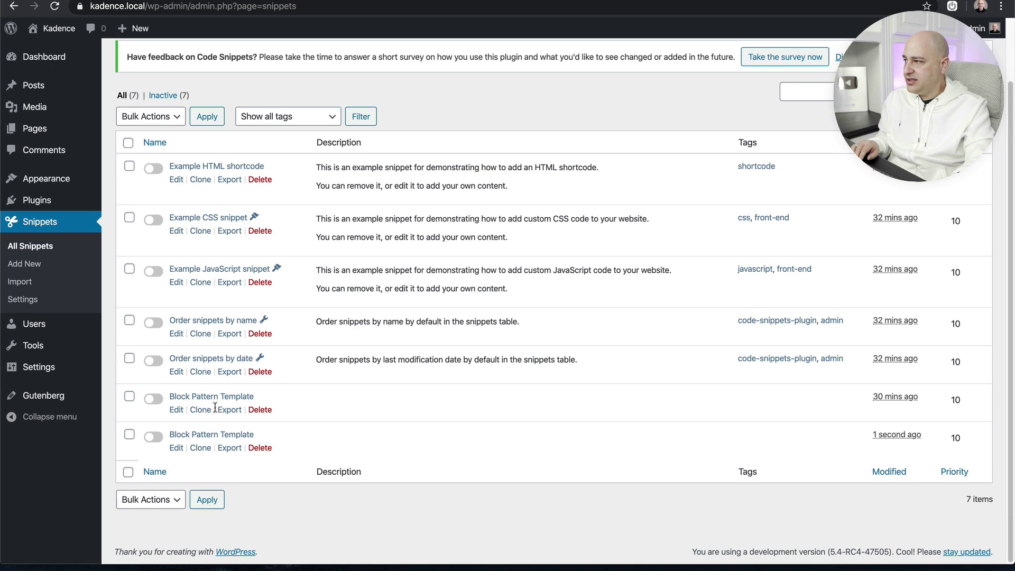
{"action": "left_click", "coordinate": [203, 437]}
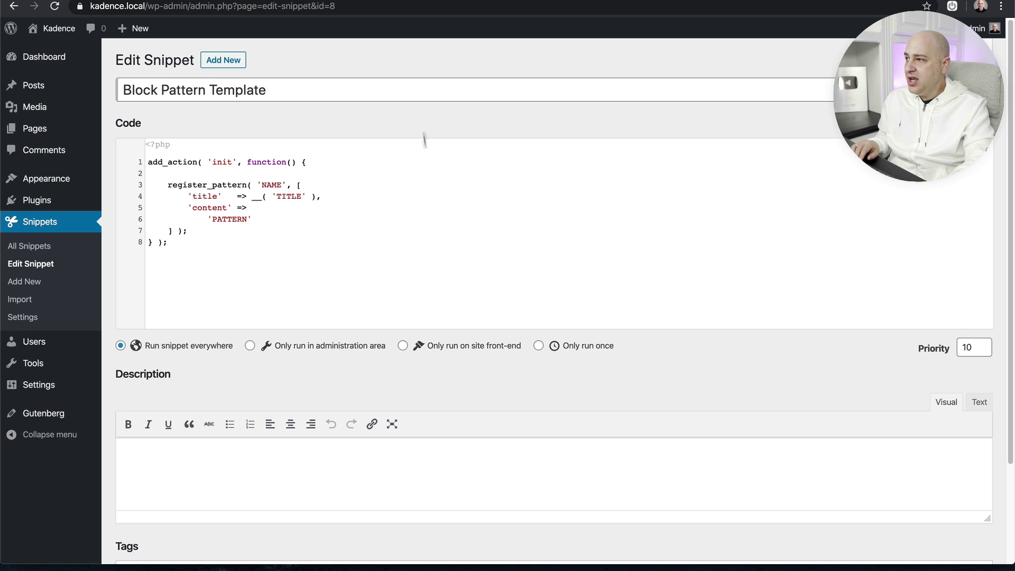
{"action": "left_click", "coordinate": [297, 89]}
{"action": "key", "text": "alt+shift+Left"}
{"action": "key", "text": "alt+shift+Left"}
{"action": "key", "text": "alt+shift+Left"}
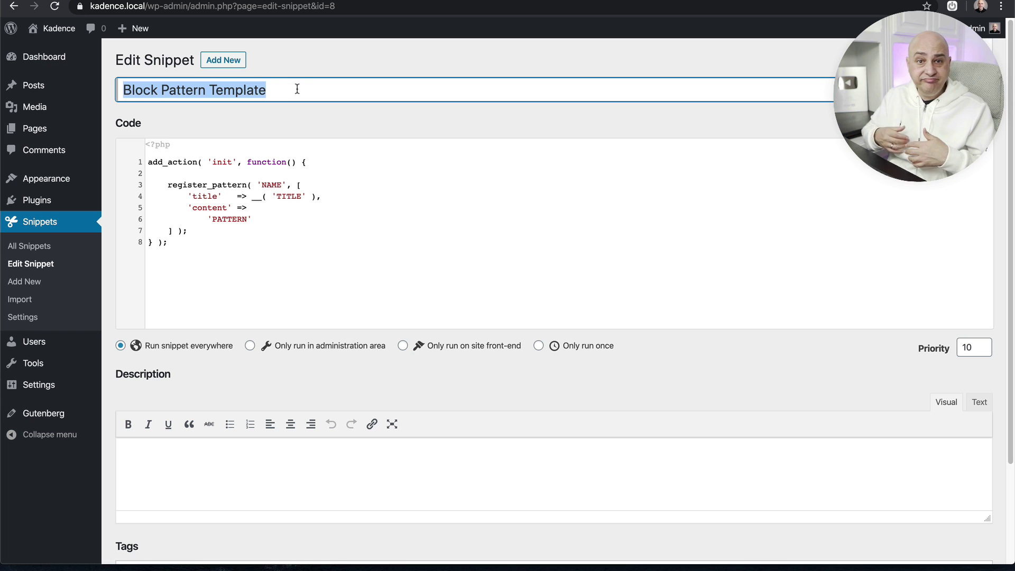
Step: Paste 'Hero With Video' as the cloned snippet's title
{"action": "type", "text": "Hero With Video"}
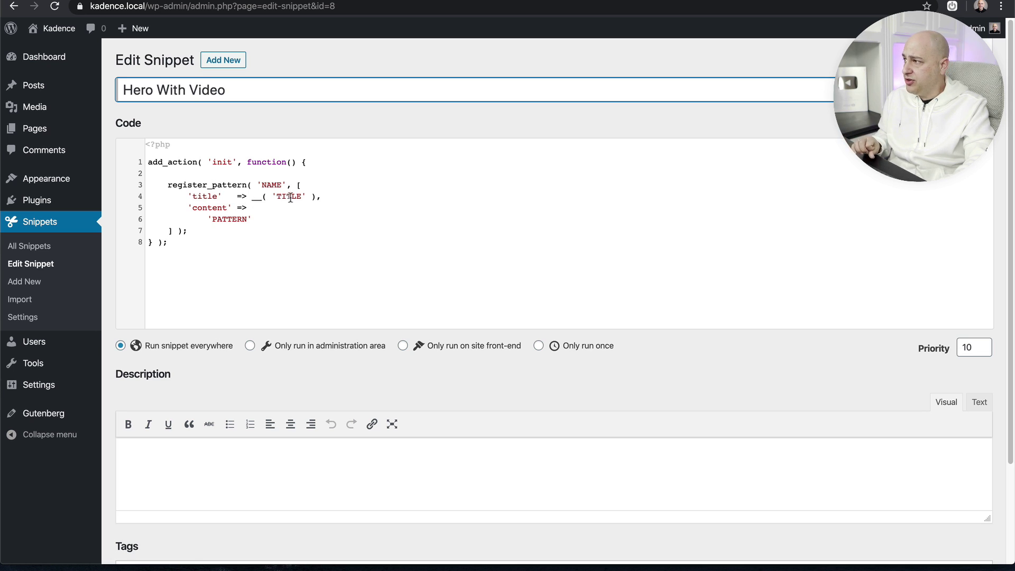
{"action": "double_click", "coordinate": [268, 183]}
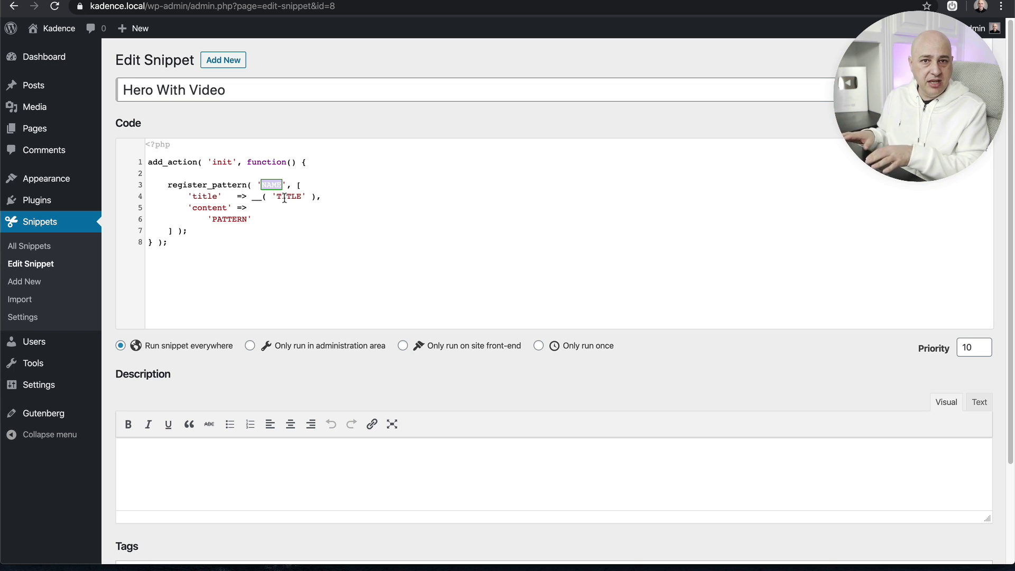
Step: Replace the NAME placeholder with hero-with-video and TITLE with Hero With Video
{"action": "type", "text": "hero-with-video"}
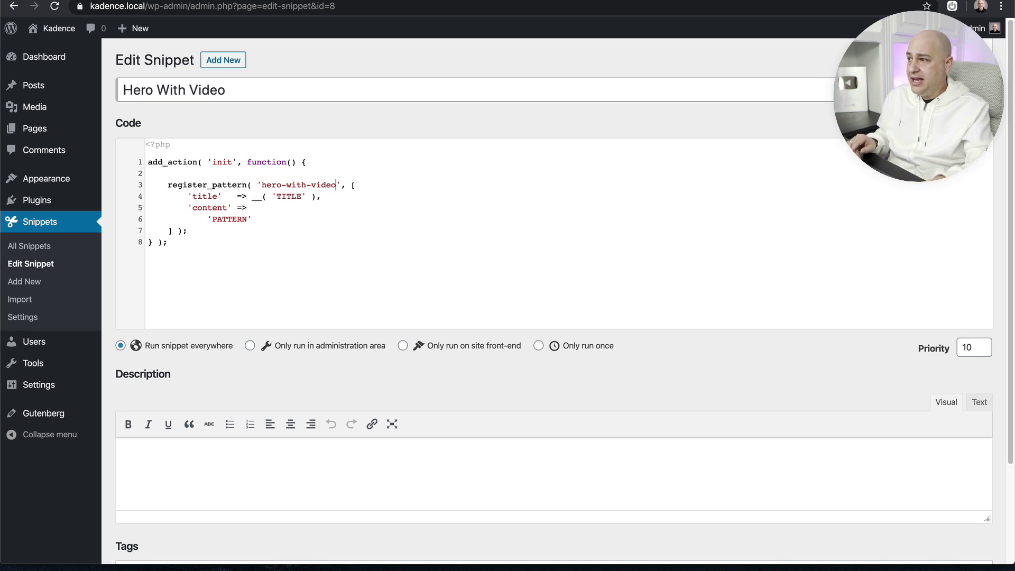
{"action": "double_click", "coordinate": [283, 197]}
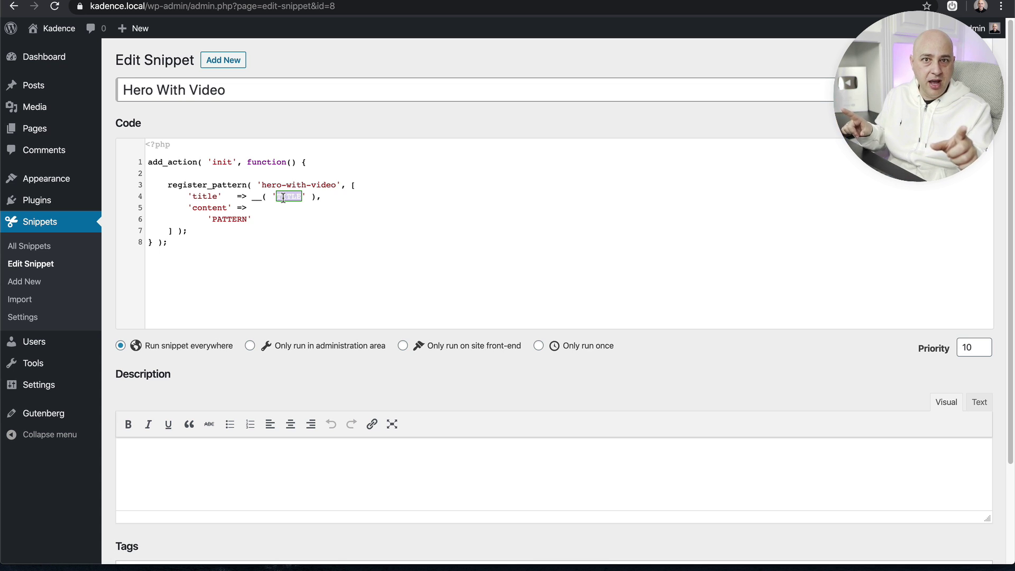
{"action": "type", "text": "Hero With Video"}
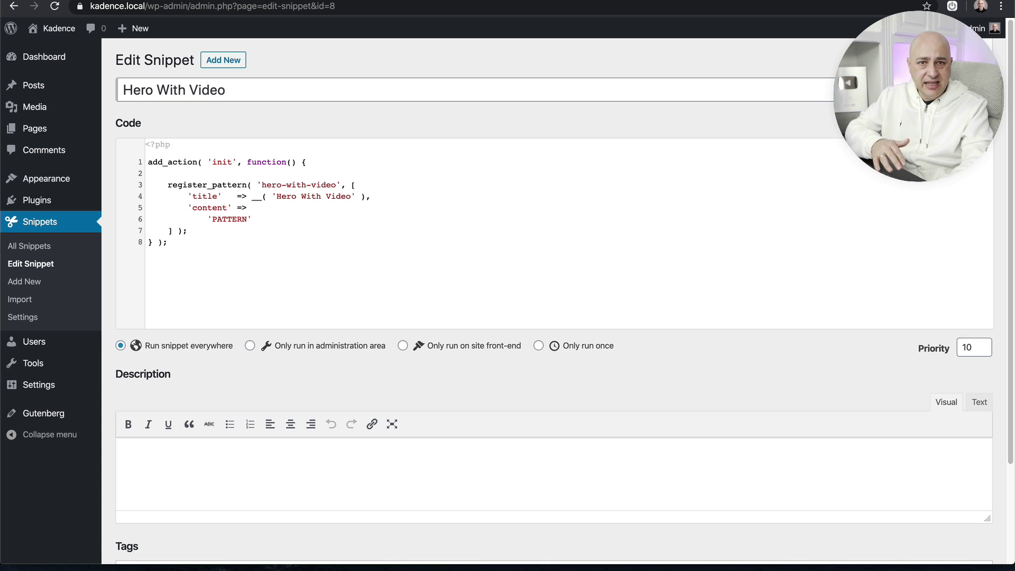
Step: Replace the quoted PATTERN placeholder on line 6 with the copied block markup
{"action": "double_click", "coordinate": [224, 219]}
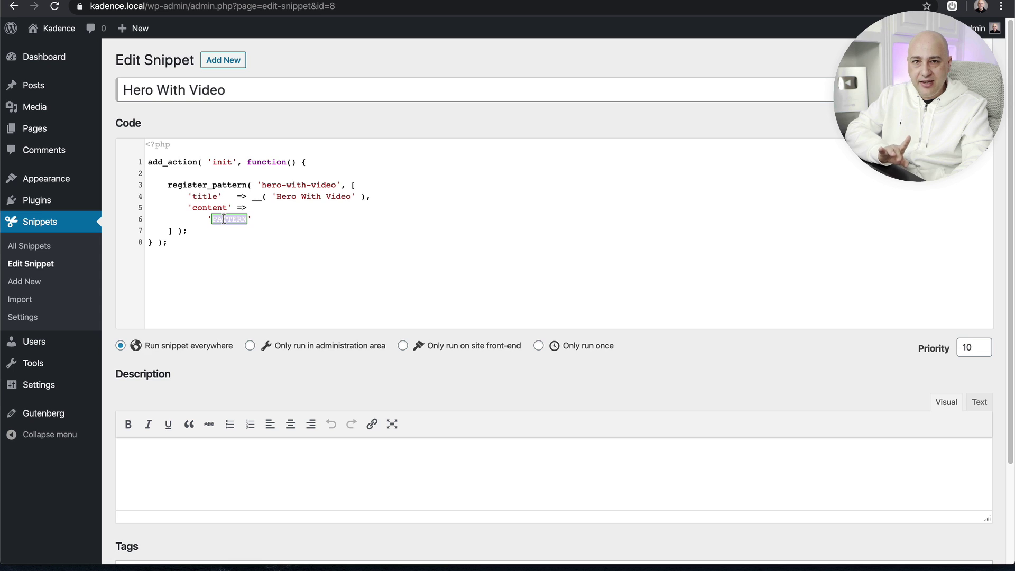
{"action": "left_click", "coordinate": [259, 184]}
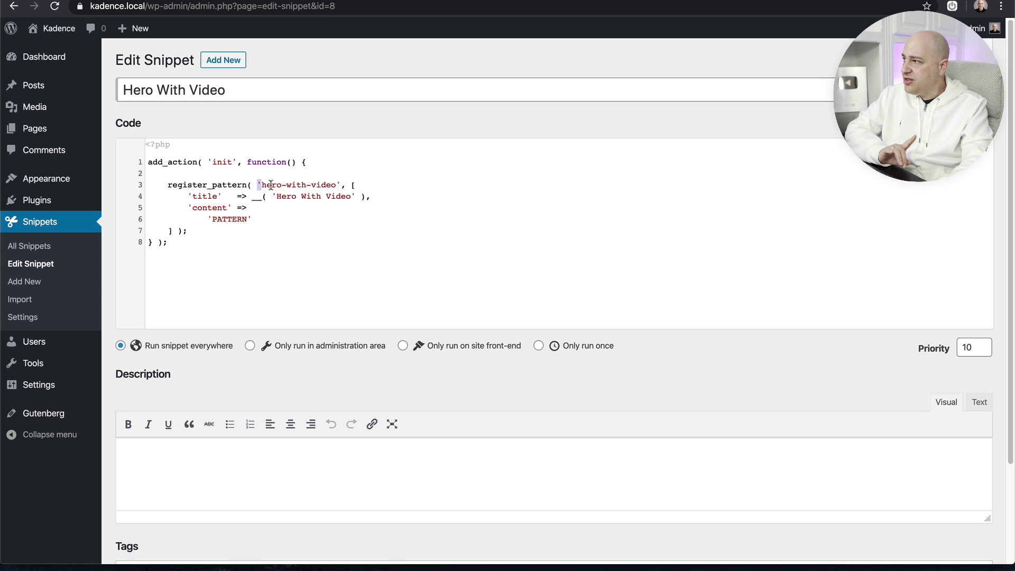
{"action": "left_click", "coordinate": [339, 184]}
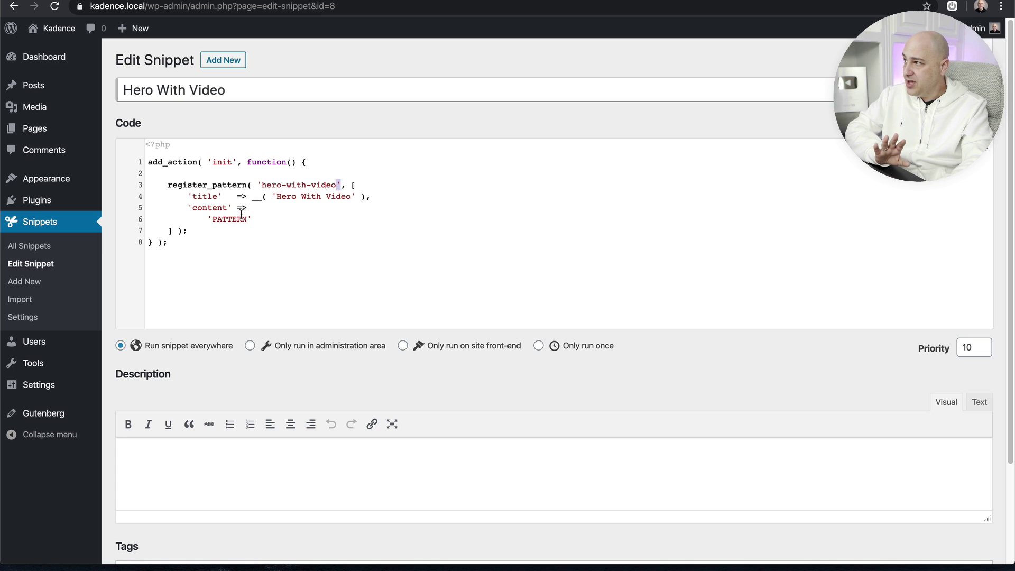
{"action": "left_click_drag", "start_coordinate": [207, 218], "coordinate": [248, 218]}
{"action": "left_click", "coordinate": [214, 219]}
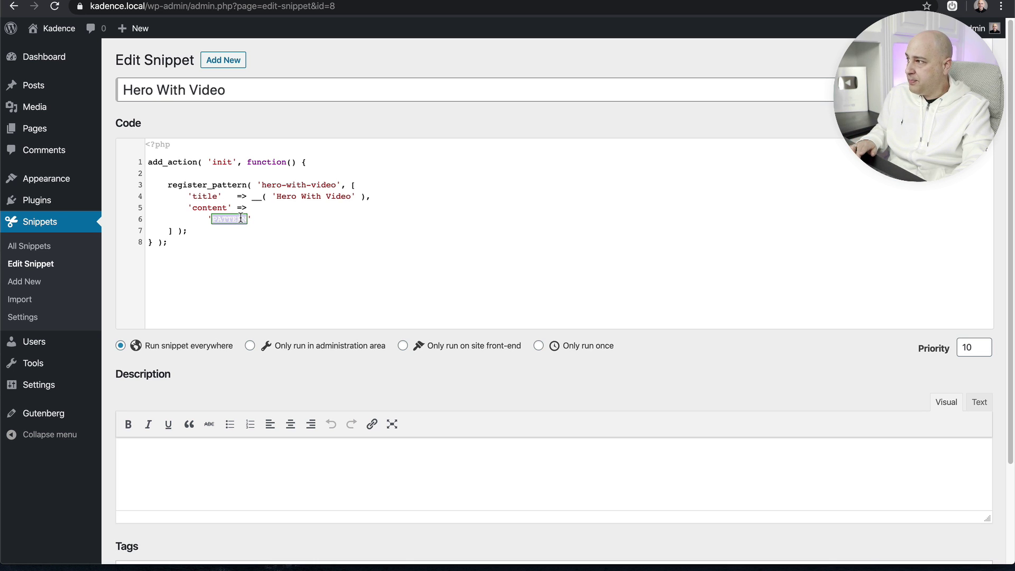
{"action": "key", "text": "super+v"}
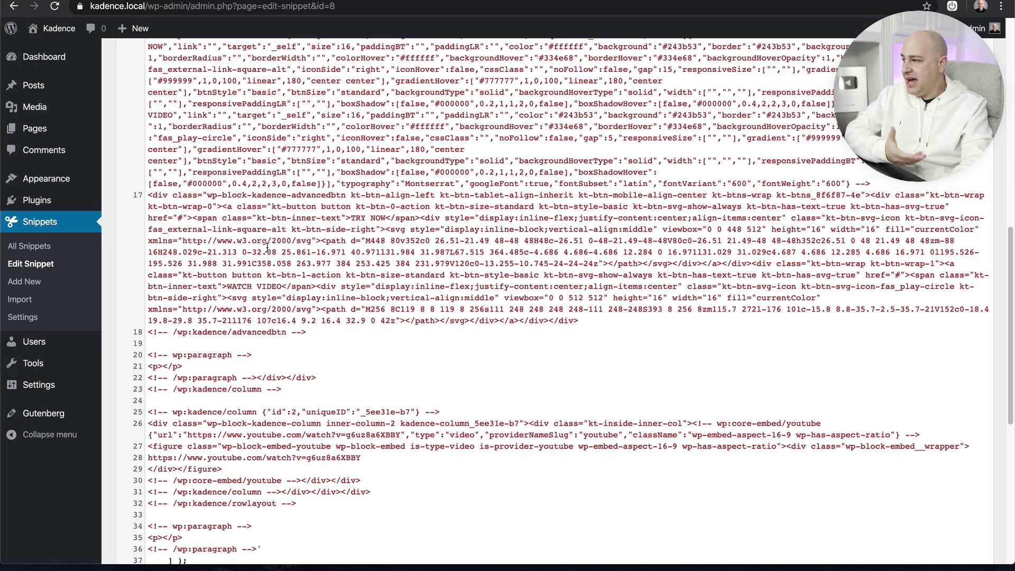
Step: Save and activate the Hero With Video snippet
{"action": "scroll", "coordinate": [267, 248], "scroll_direction": "up", "scroll_amount": 15}
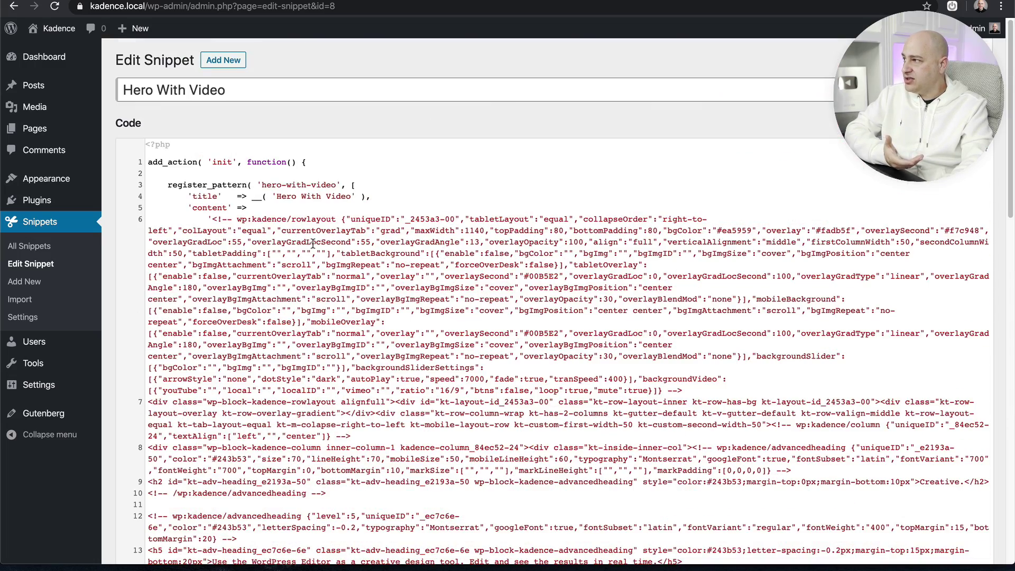
{"action": "scroll", "coordinate": [365, 233], "scroll_direction": "down", "scroll_amount": 15}
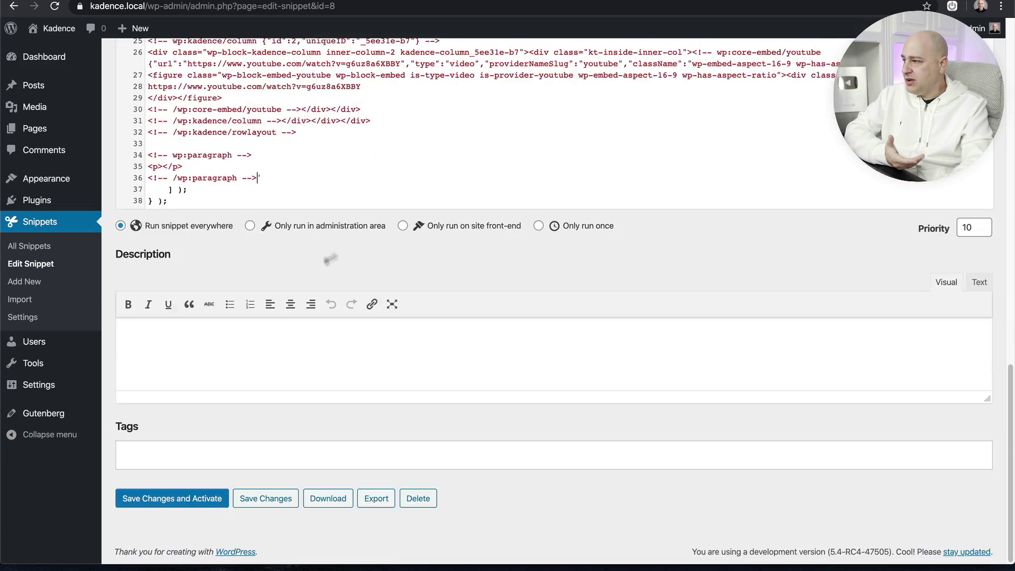
{"action": "left_click", "coordinate": [176, 494]}
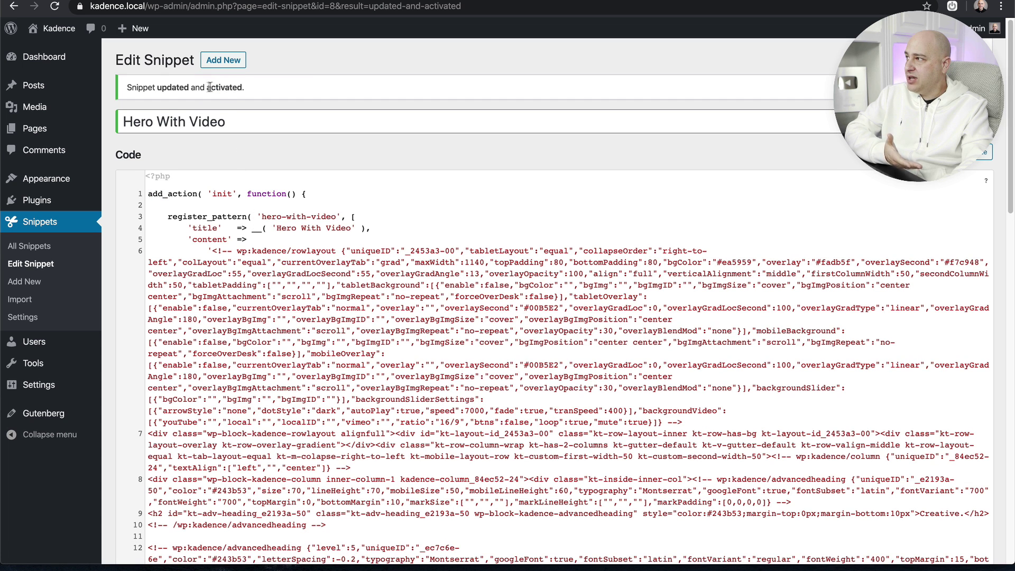
{"action": "left_click_drag", "start_coordinate": [132, 88], "coordinate": [210, 92]}
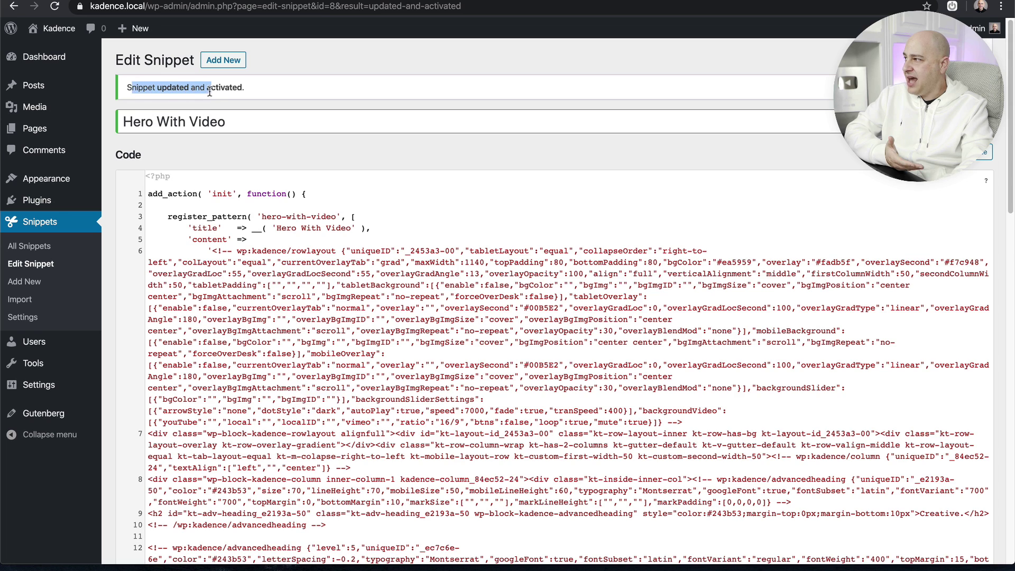
Step: Return to All Snippets, then add a new page from the Pages menu
{"action": "left_click", "coordinate": [28, 246]}
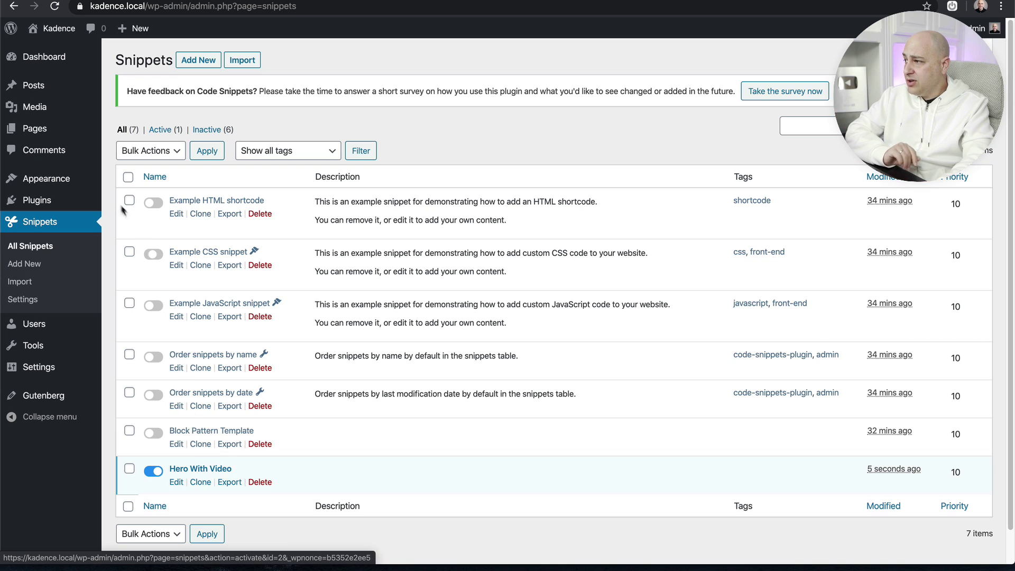
{"action": "mouse_move", "coordinate": [60, 131]}
{"action": "left_click", "coordinate": [127, 148]}
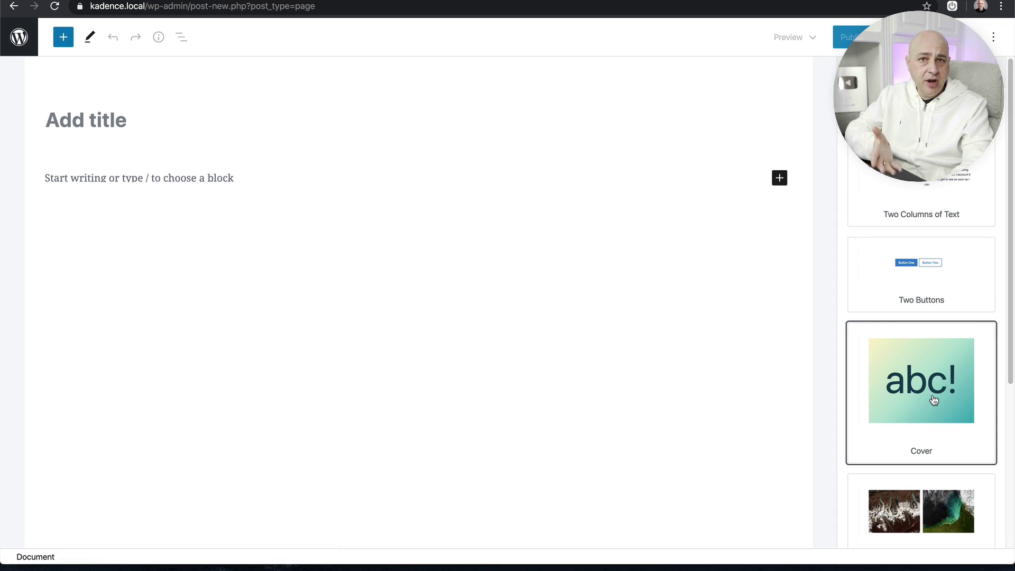
Step: Insert the Hero With Video pattern card, adding the yellow 'Creative.' hero with its video
{"action": "scroll", "coordinate": [902, 274], "scroll_direction": "down", "scroll_amount": 5}
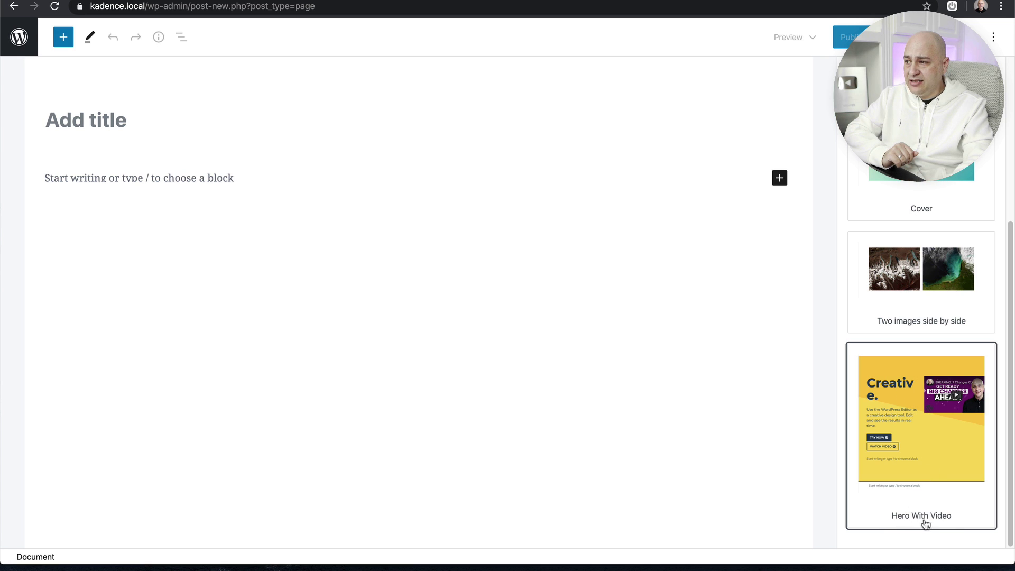
{"action": "left_click", "coordinate": [912, 432]}
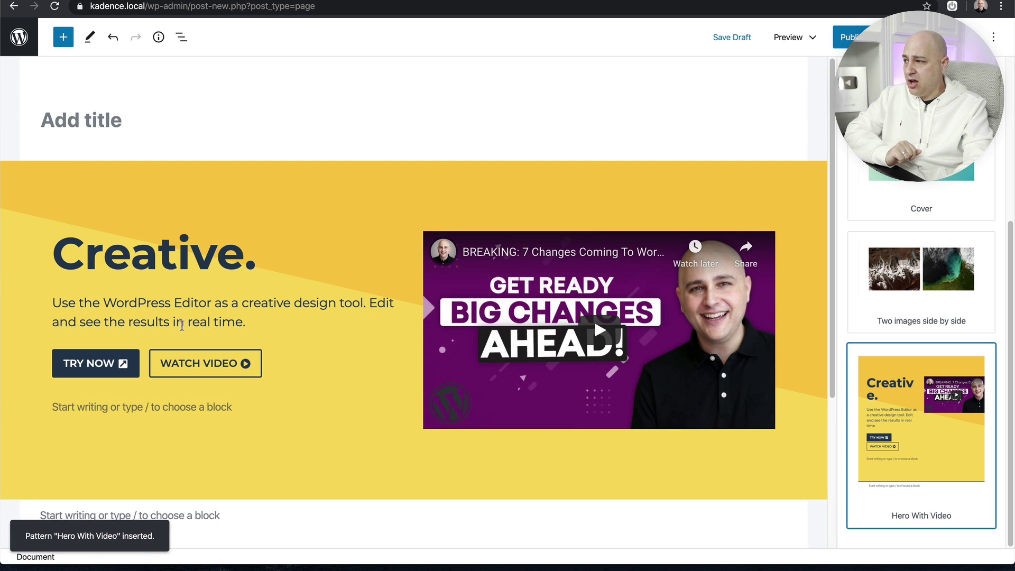
{"action": "left_click", "coordinate": [134, 316]}
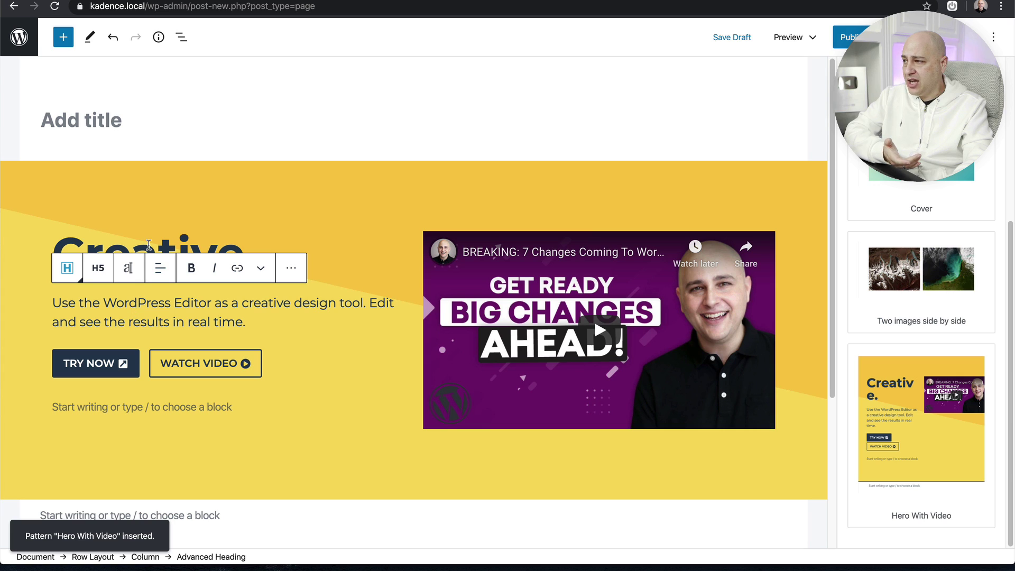
{"action": "left_click", "coordinate": [150, 245]}
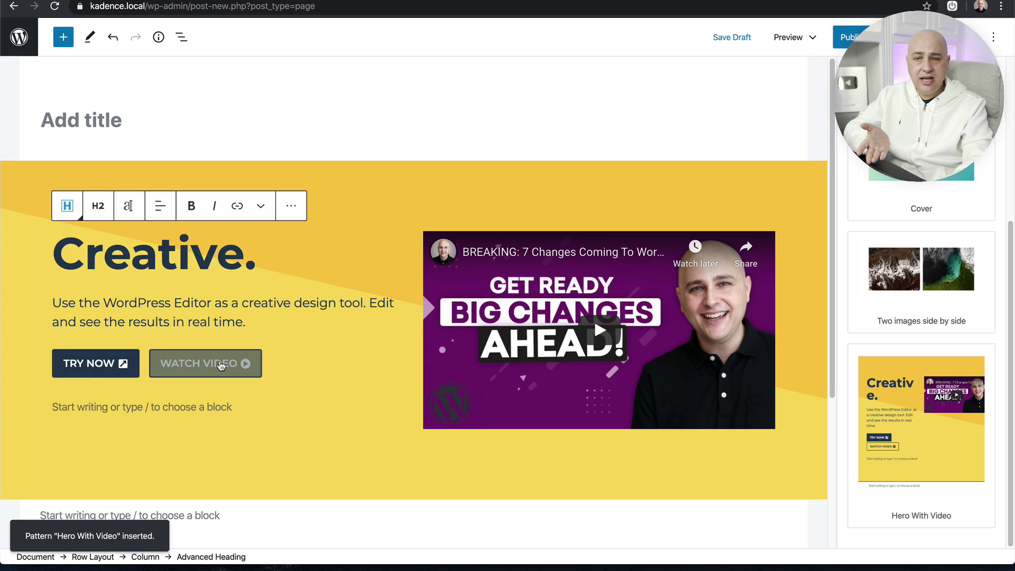